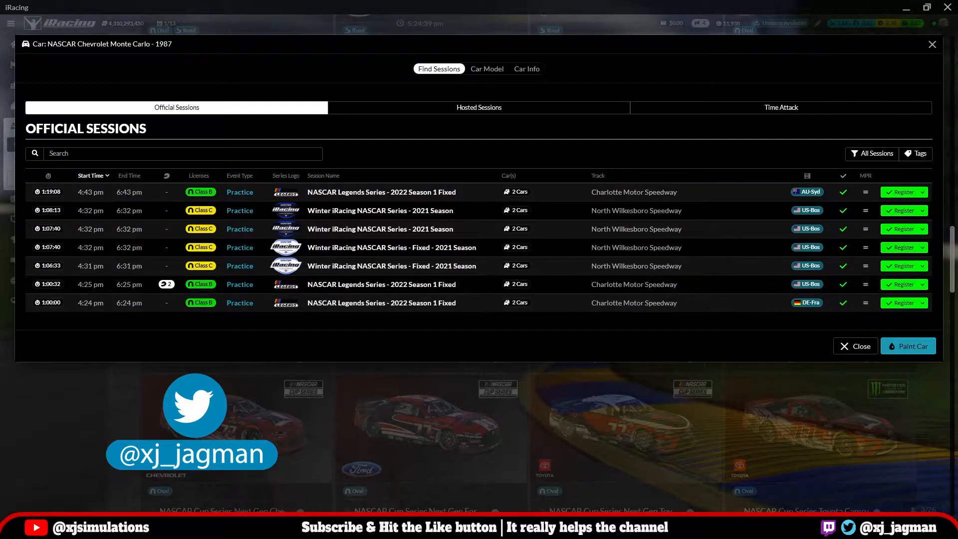
Inspect the 3D model of the NASCAR Chevrolet Monte Carlo - 1987 and browse its stock paint patterns in the Paint Shop
{"action": "left_click", "coordinate": [487, 69]}
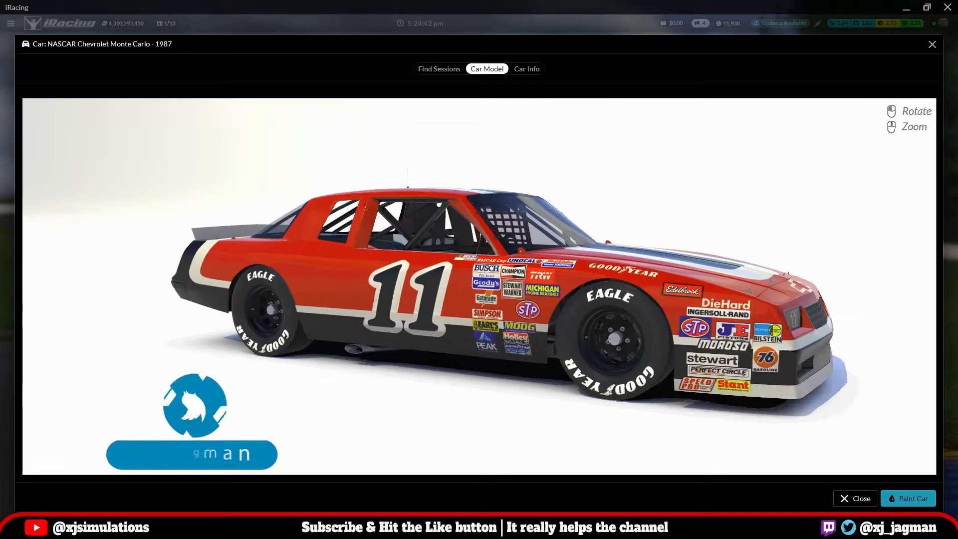
{"action": "left_click_drag", "start_coordinate": [479, 287], "coordinate": [500, 288]}
{"action": "scroll", "coordinate": [479, 287], "scroll_direction": "down", "scroll_amount": 3}
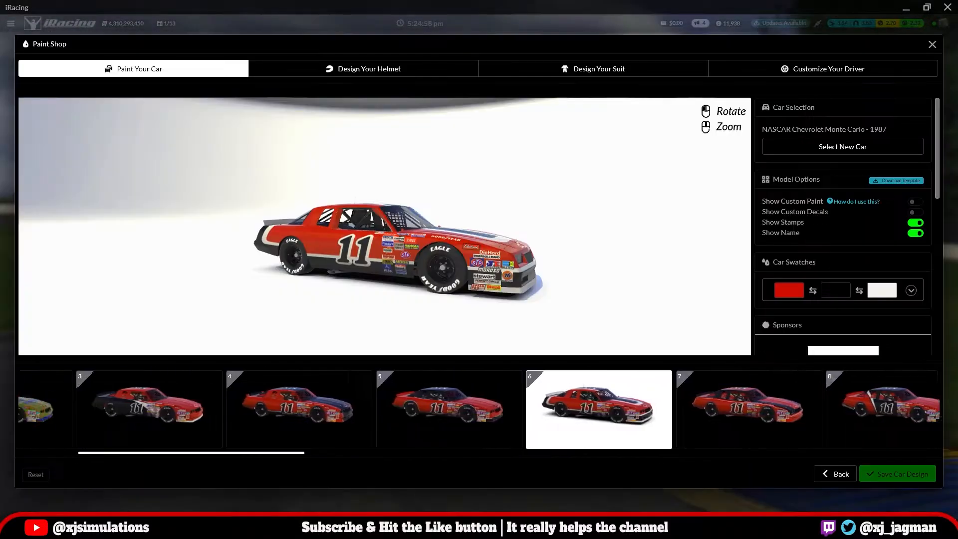
{"action": "left_click_drag", "start_coordinate": [191, 453], "coordinate": [504, 453]}
{"action": "scroll", "coordinate": [480, 409], "scroll_direction": "up", "scroll_amount": 5}
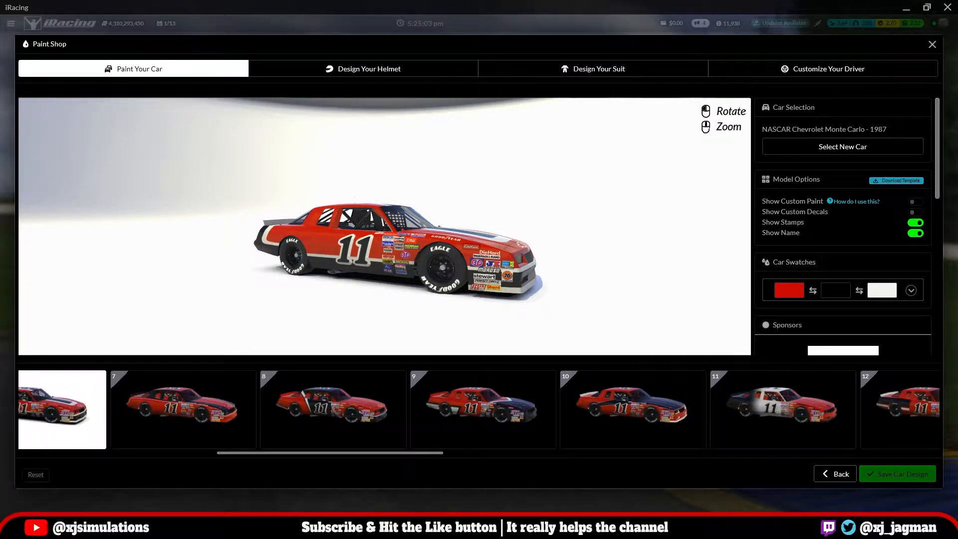
{"action": "left_click", "coordinate": [835, 473]}
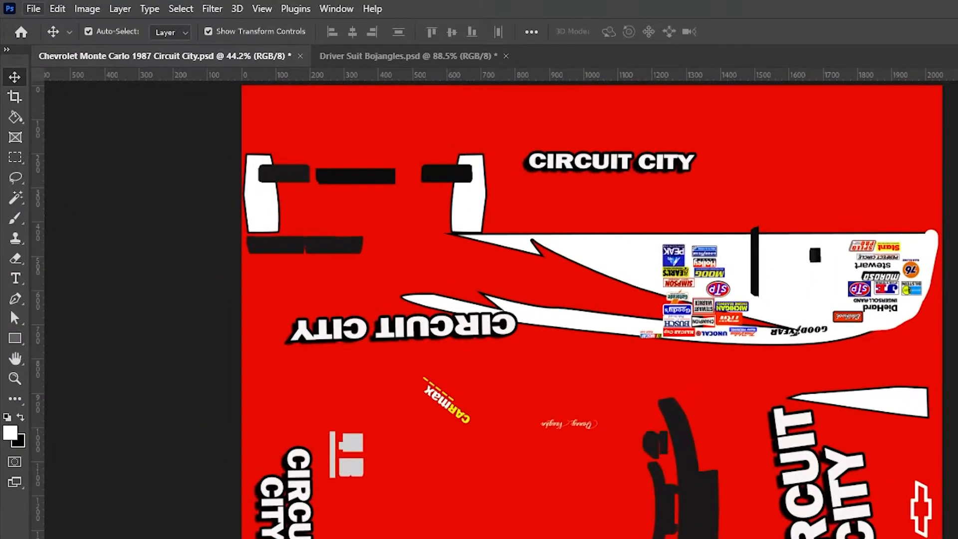
{"action": "left_click", "coordinate": [34, 9]}
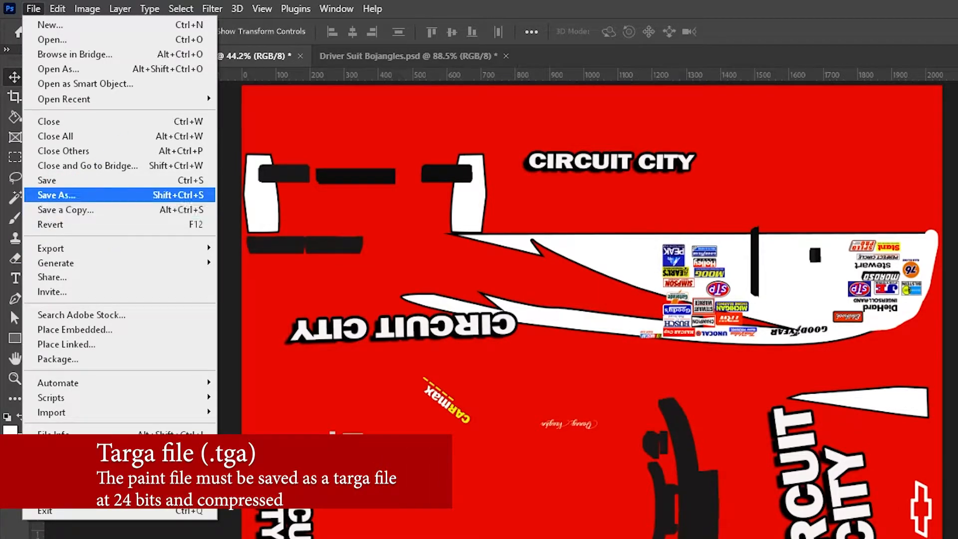
{"action": "left_click", "coordinate": [90, 196]}
{"action": "left_click", "coordinate": [328, 515]}
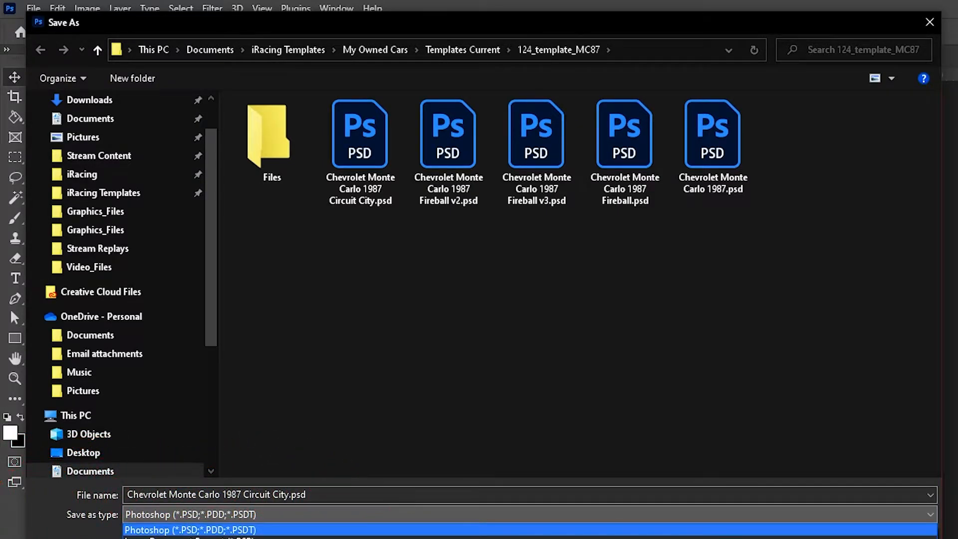
{"action": "key", "text": "Escape"}
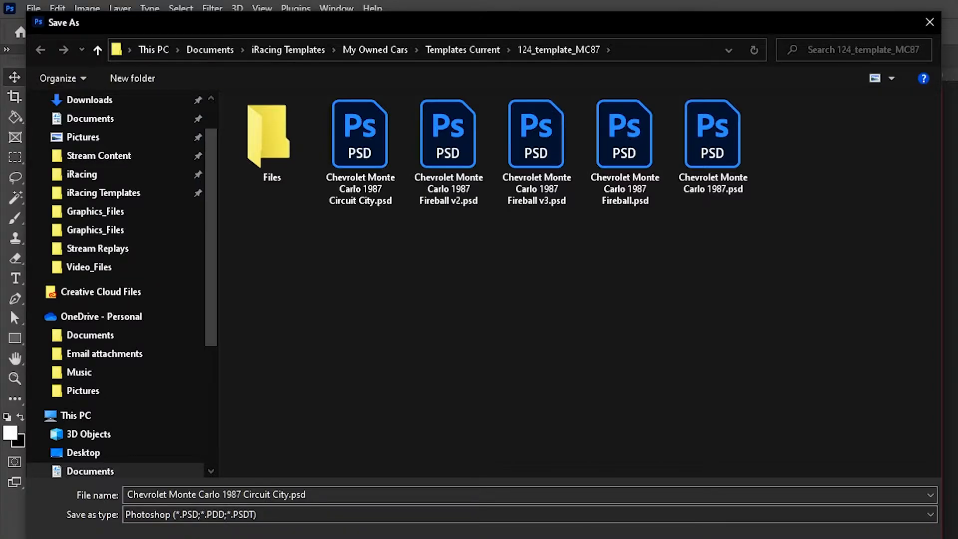
{"action": "key", "text": "Escape"}
Start saving a copy of the Circuit City paint document with Targa (TGA) as the file format
{"action": "left_click", "coordinate": [33, 8]}
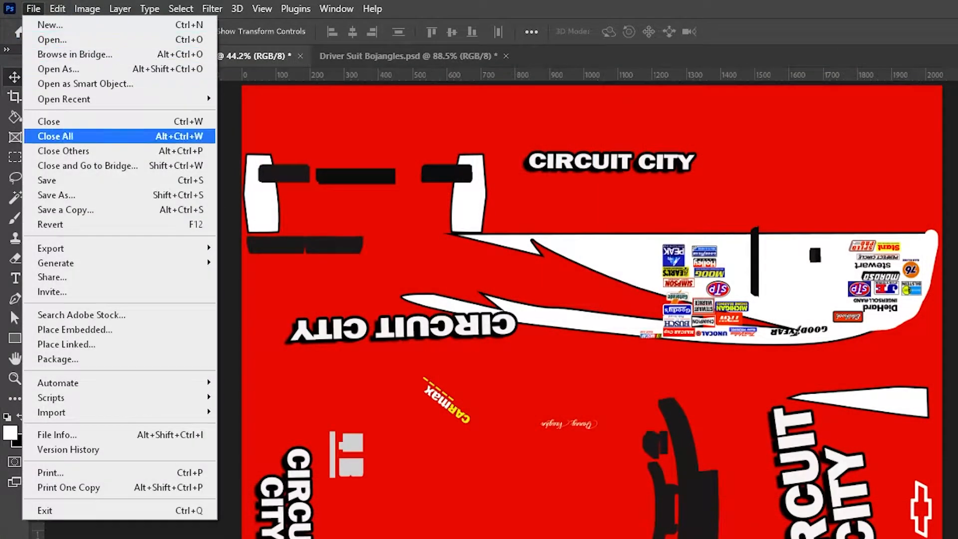
{"action": "left_click", "coordinate": [99, 209]}
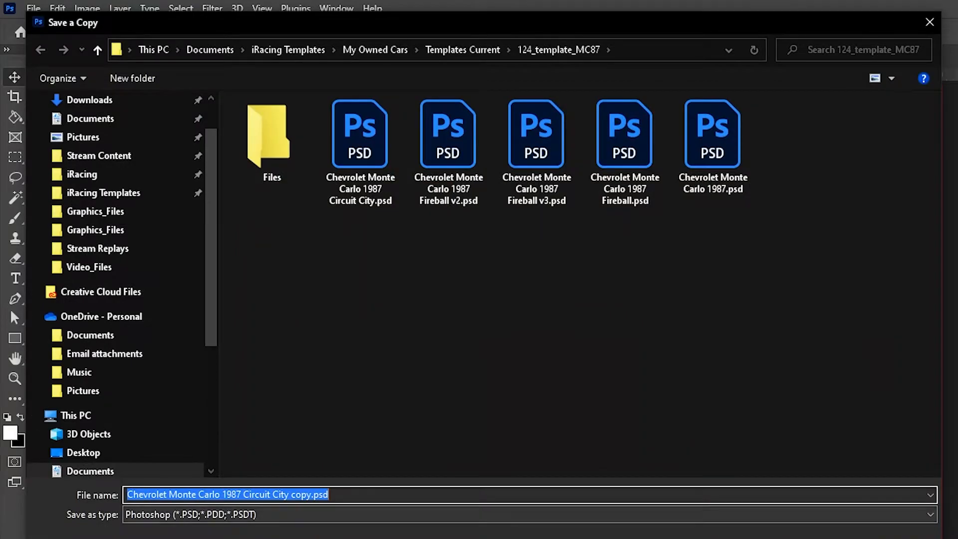
{"action": "left_click", "coordinate": [530, 515]}
{"action": "left_click", "coordinate": [182, 514]}
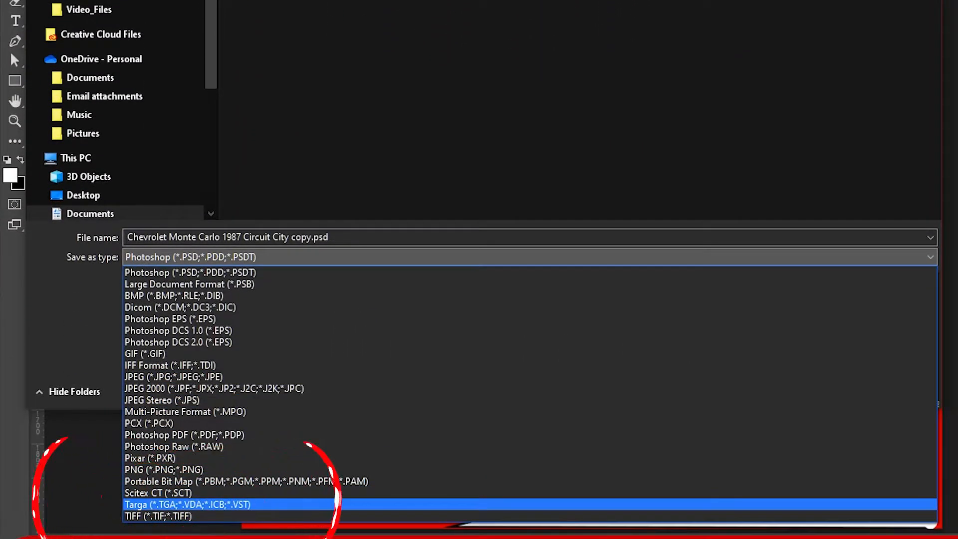
{"action": "left_click", "coordinate": [187, 505]}
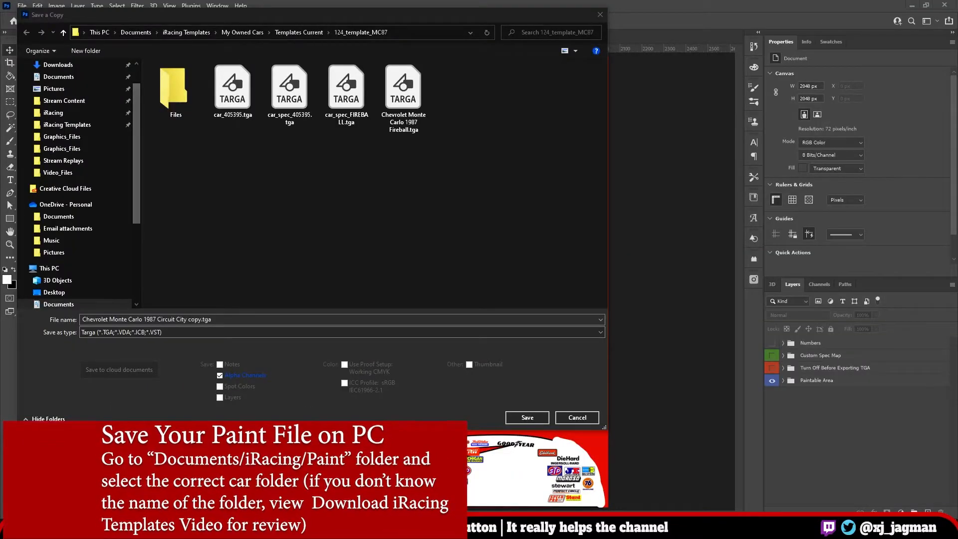
Choose Documents > iRacing > paint > stockcars chevymontecarlo87 as the destination folder for the copy
{"action": "left_click", "coordinate": [59, 76]}
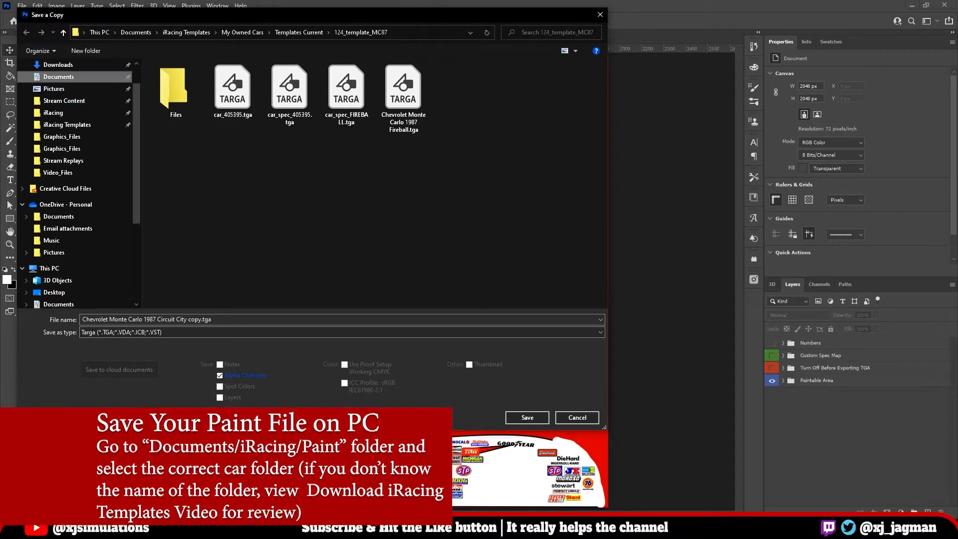
{"action": "scroll", "coordinate": [199, 175], "scroll_direction": "down", "scroll_amount": 3}
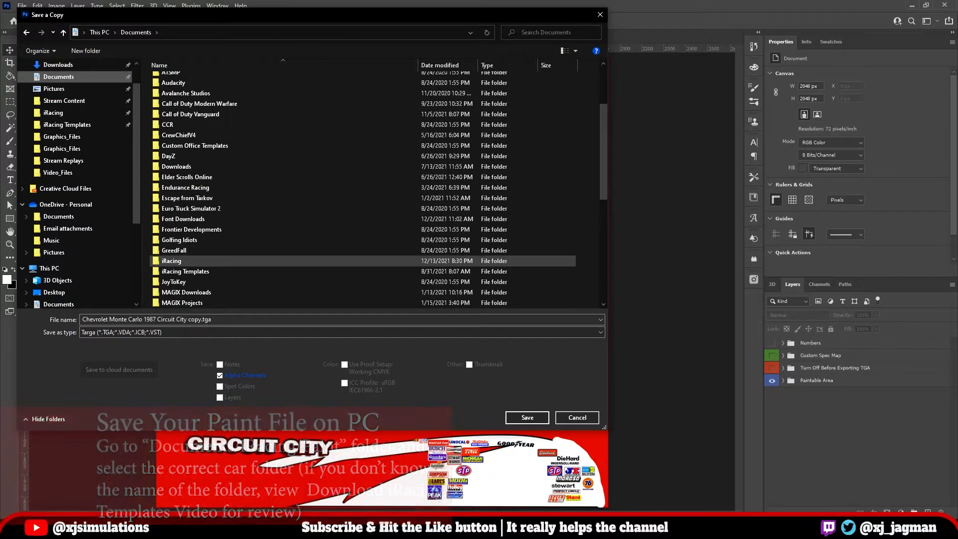
{"action": "double_click", "coordinate": [172, 260]}
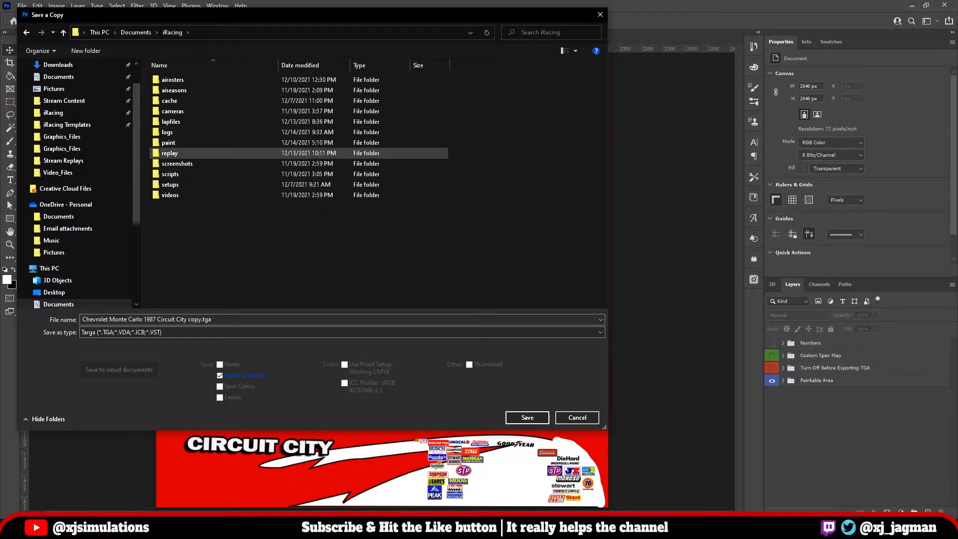
{"action": "double_click", "coordinate": [168, 142]}
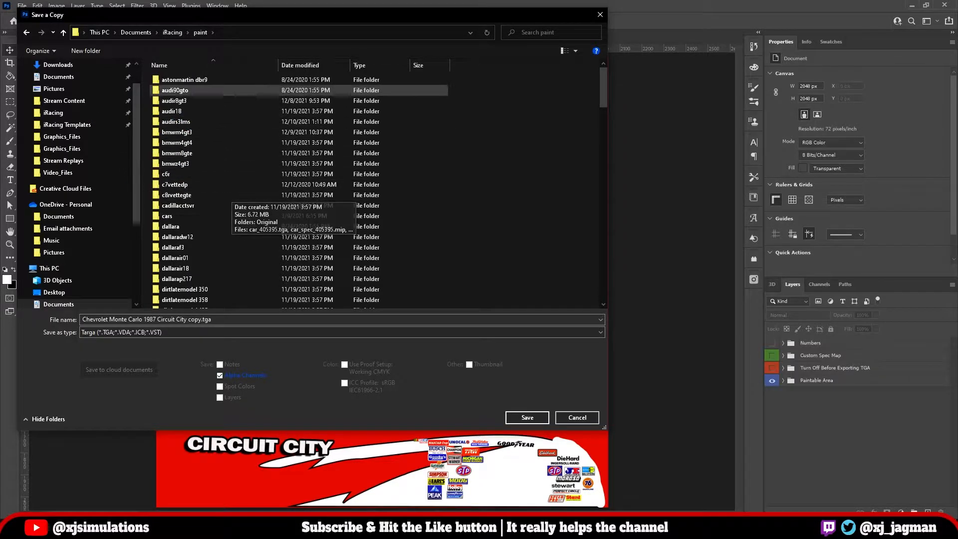
{"action": "scroll", "coordinate": [225, 160], "scroll_direction": "down", "scroll_amount": 12}
{"action": "scroll", "coordinate": [224, 159], "scroll_direction": "down", "scroll_amount": 14}
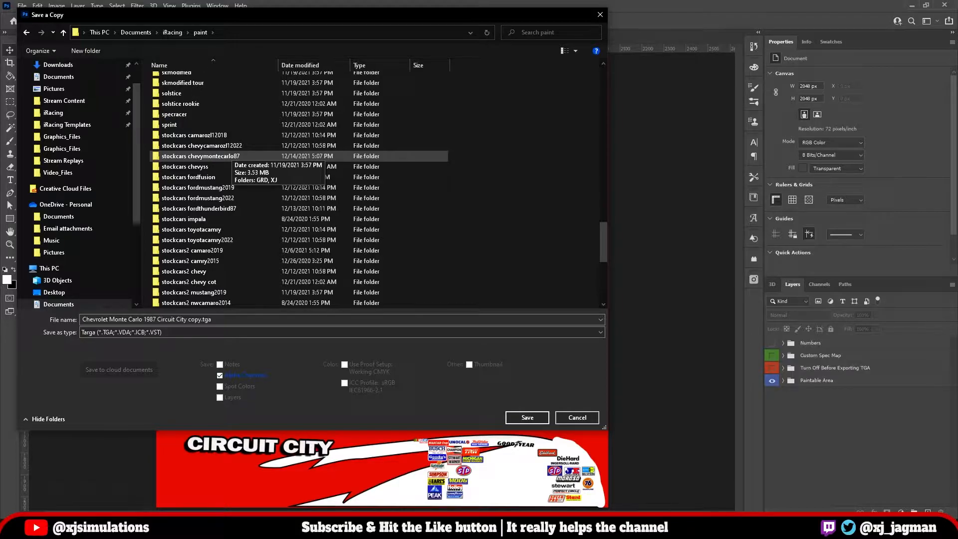
{"action": "double_click", "coordinate": [228, 156]}
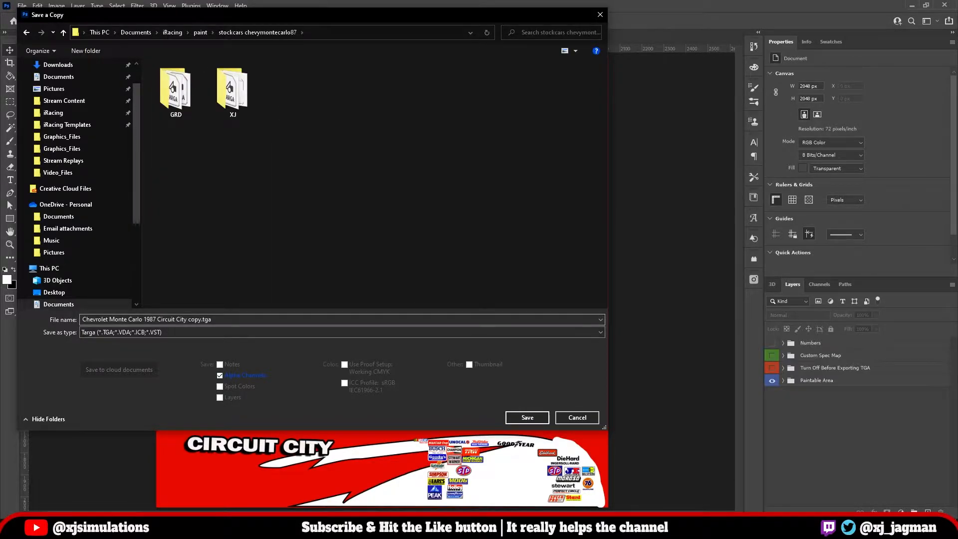
Name the Targa copy "awesome paint" and save it at 24 bits/pixel with RLE compression
{"action": "left_click", "coordinate": [238, 320]}
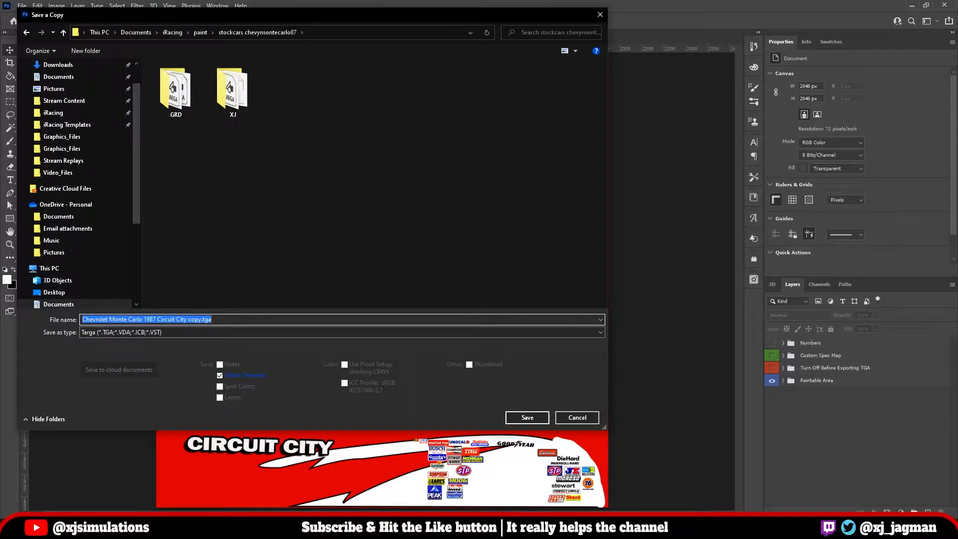
{"action": "type", "text": "awesome "}
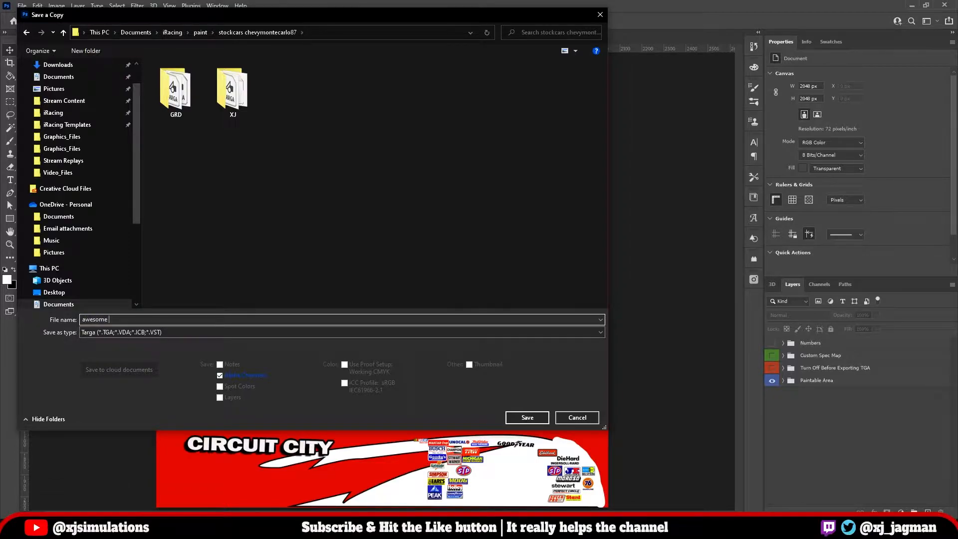
{"action": "type", "text": "paint"}
{"action": "key", "text": "Return"}
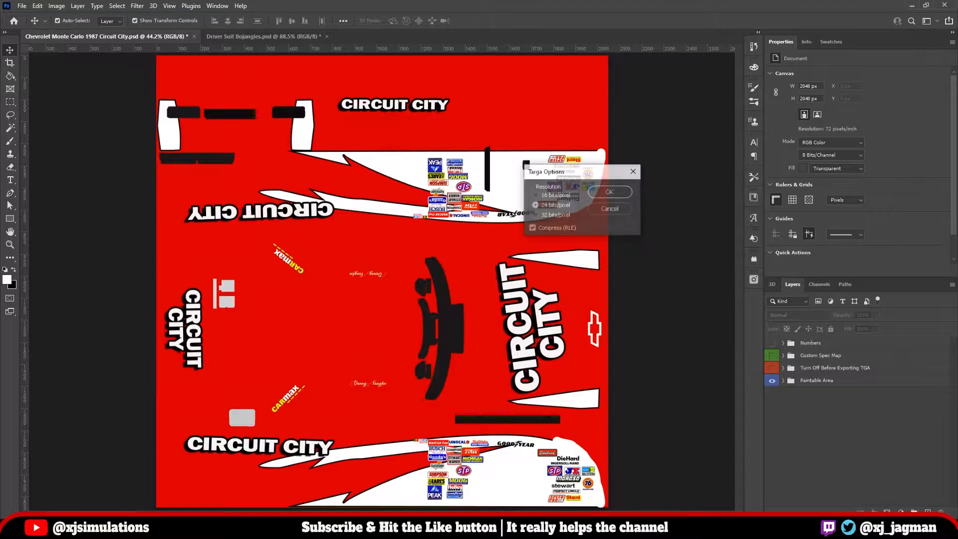
{"action": "key", "text": "Return"}
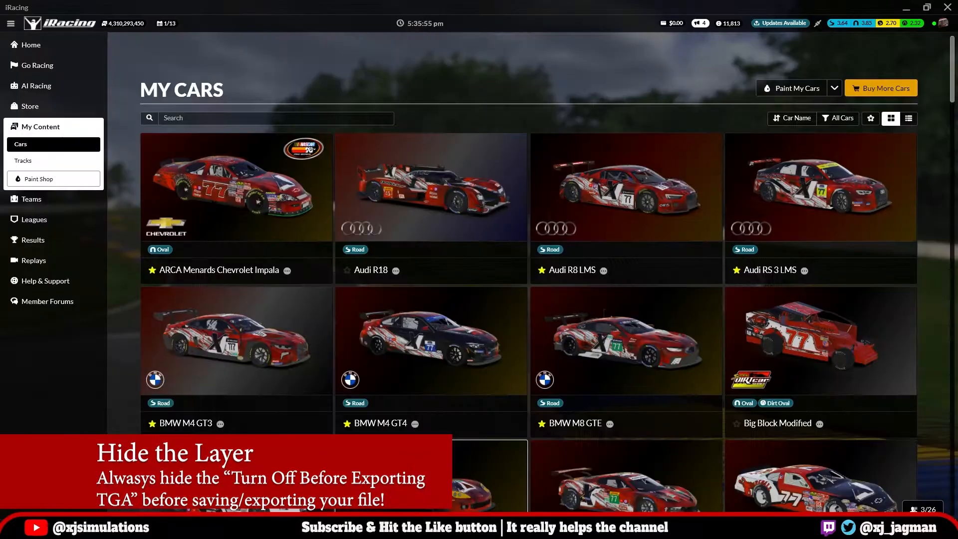
Switch to iRacing and check the paint on the 3D model of the NASCAR Chevrolet Monte Carlo - 1987
{"action": "scroll", "coordinate": [429, 454], "scroll_direction": "down", "scroll_amount": 20}
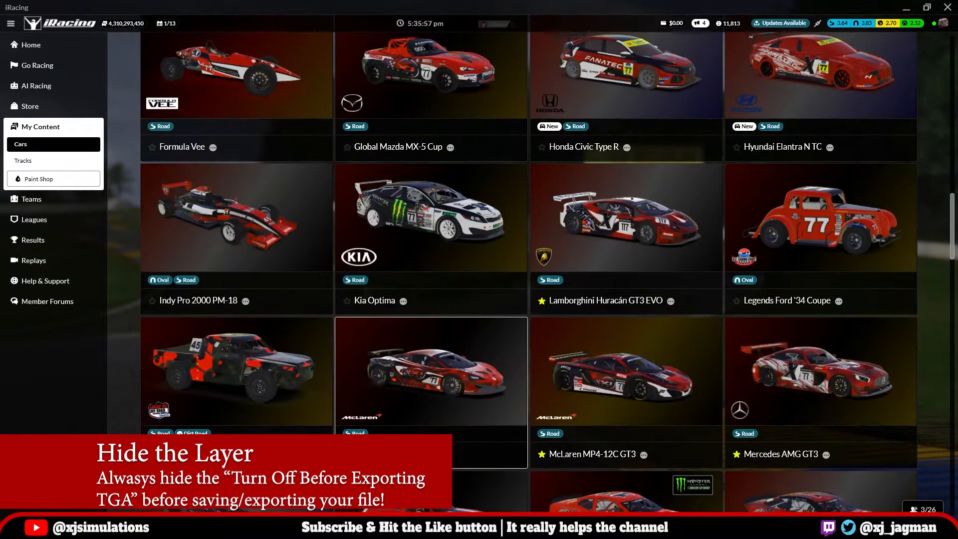
{"action": "scroll", "coordinate": [432, 345], "scroll_direction": "down", "scroll_amount": 8}
{"action": "left_click", "coordinate": [431, 175]}
{"action": "left_click", "coordinate": [487, 69]}
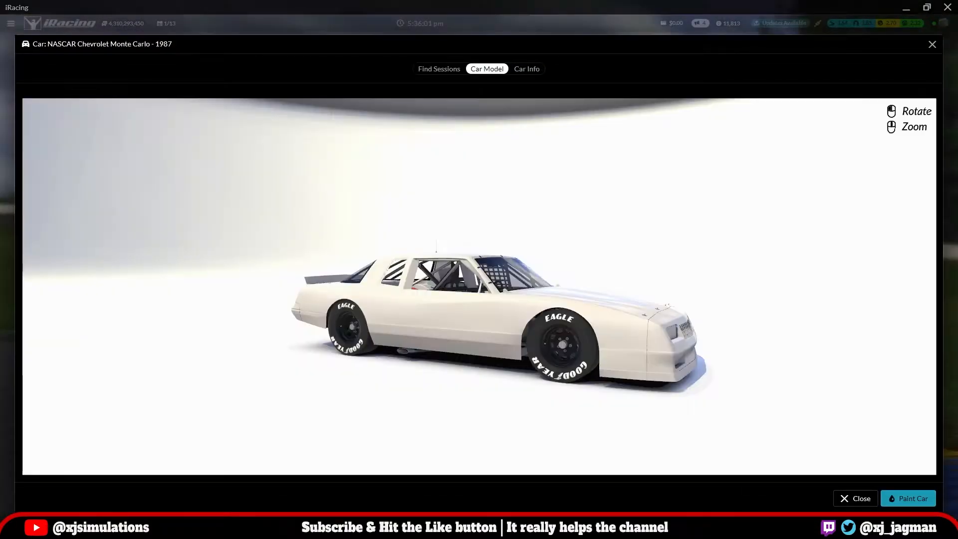
{"action": "left_click_drag", "start_coordinate": [499, 279], "coordinate": [474, 335]}
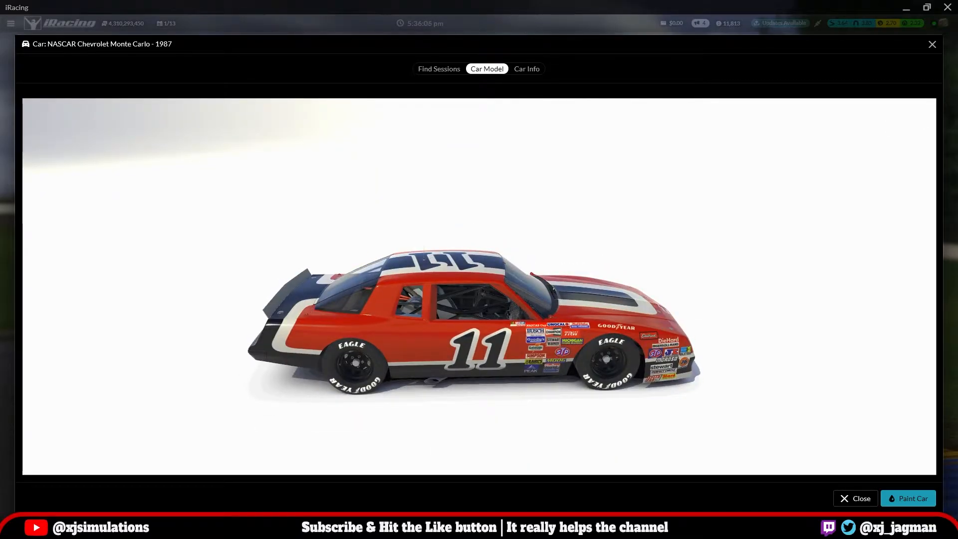
{"action": "left_click", "coordinate": [932, 44]}
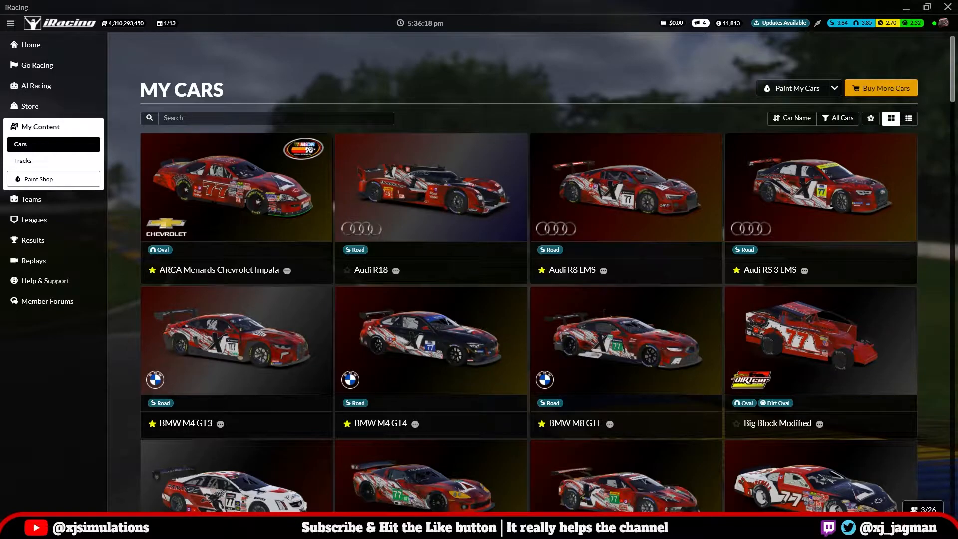
Look up the customer ID in the iRacing member profile
{"action": "left_click", "coordinate": [943, 23]}
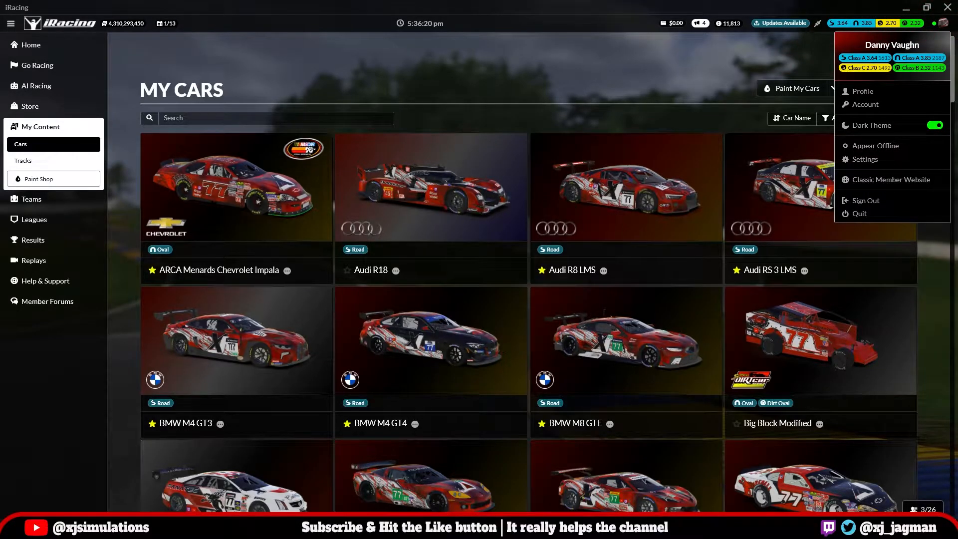
{"action": "left_click", "coordinate": [864, 91]}
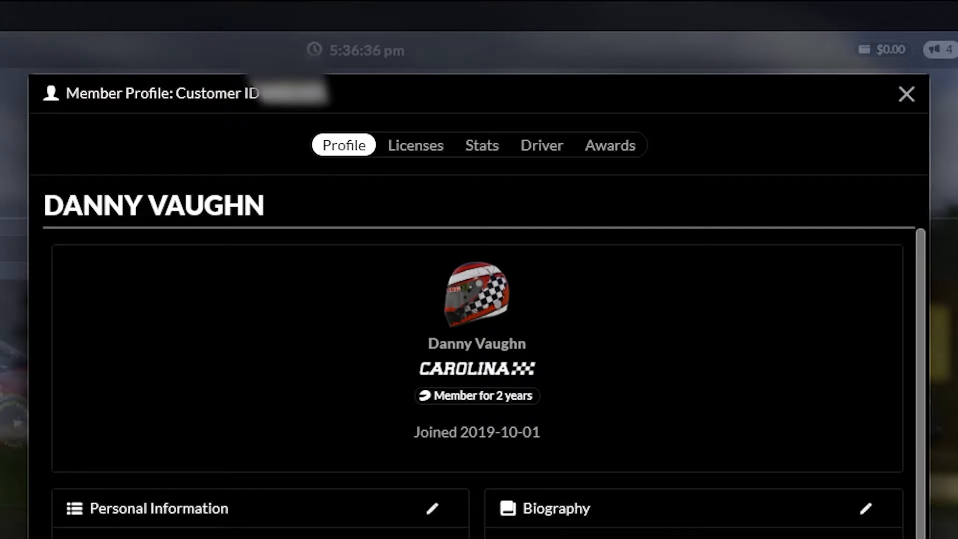
{"action": "key", "text": "Escape"}
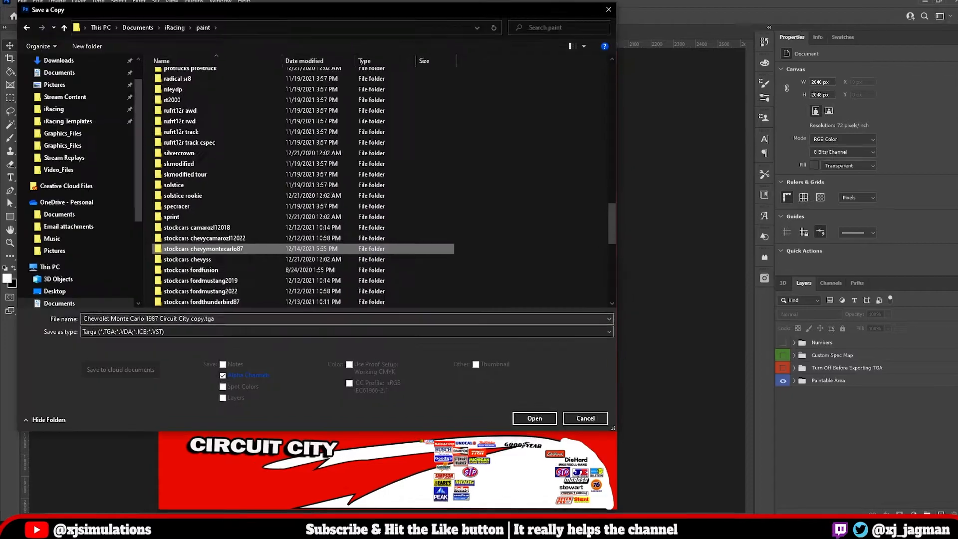
In Photoshop, save the Targa copy in stockcars chevymontecarlo87 as car_ followed by the customer ID, at 24 bits/pixel with RLE compression
{"action": "double_click", "coordinate": [208, 248]}
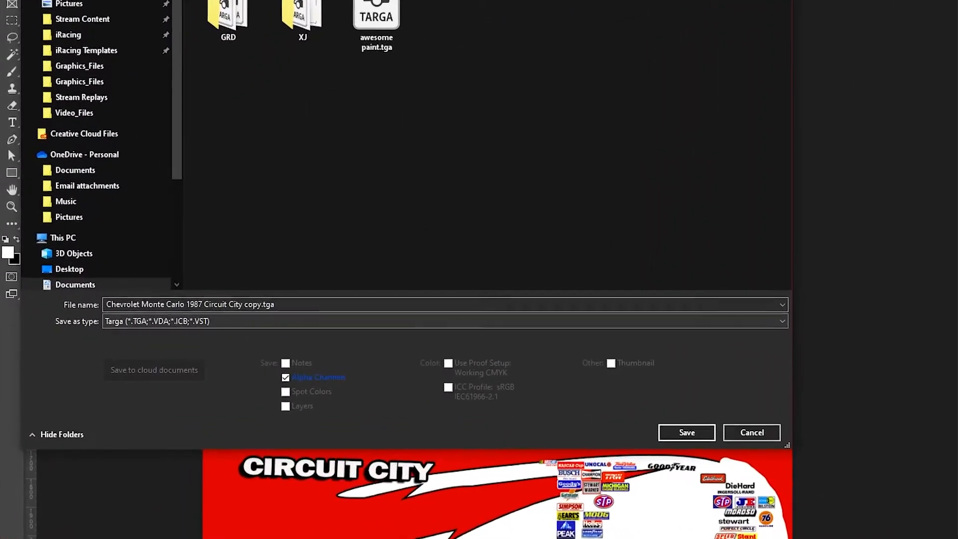
{"action": "left_click", "coordinate": [205, 319]}
{"action": "key", "text": "BackSpace"}
{"action": "type", "text": "car_"}
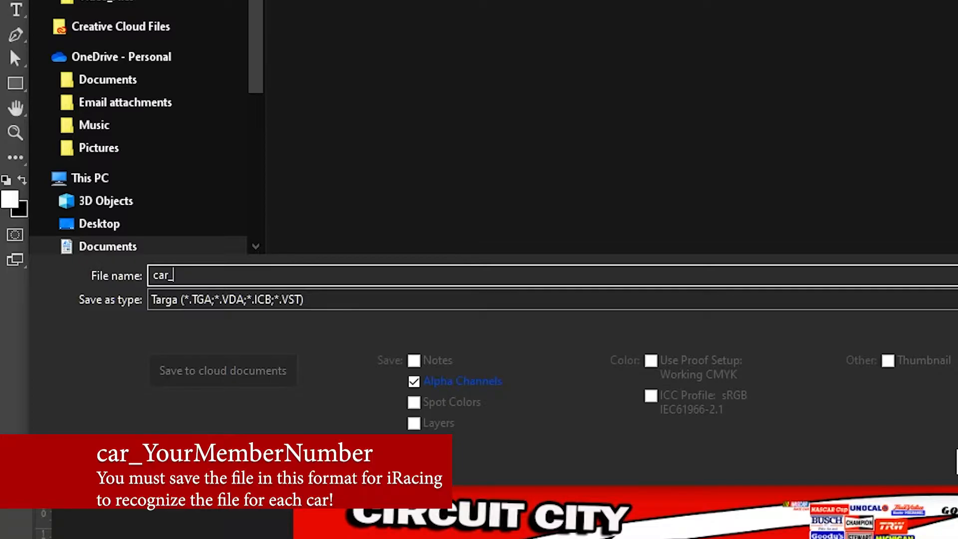
{"action": "type", "text": "123456"}
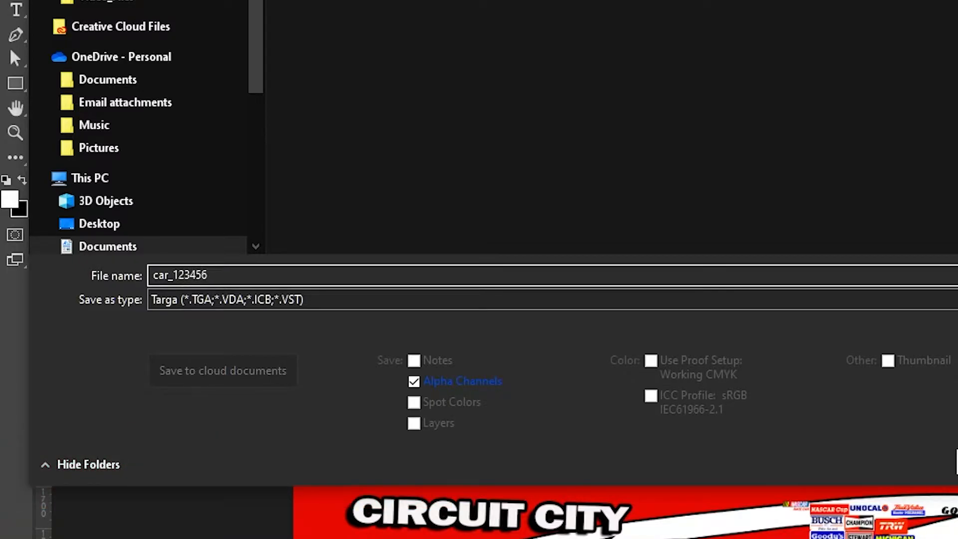
{"action": "key", "text": "BackSpace"}
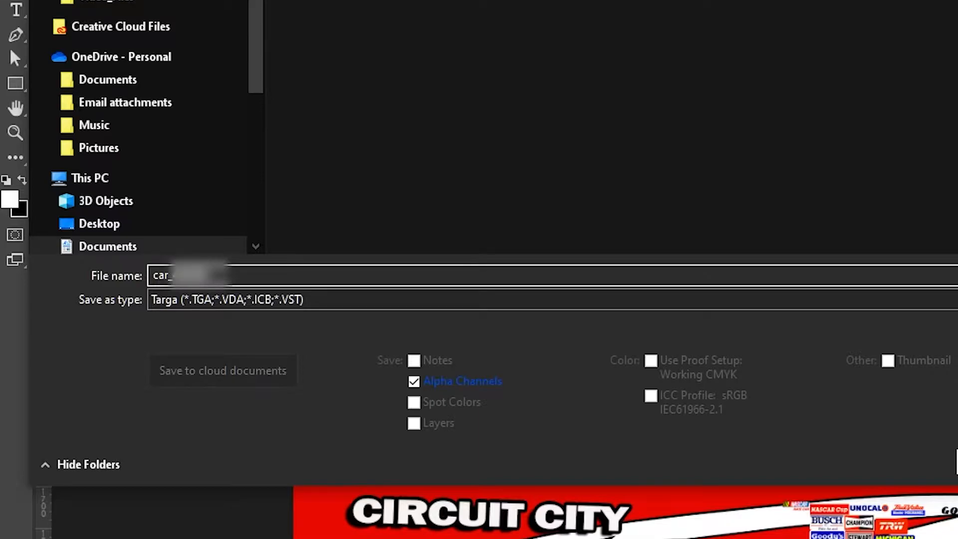
{"action": "key", "text": "Return"}
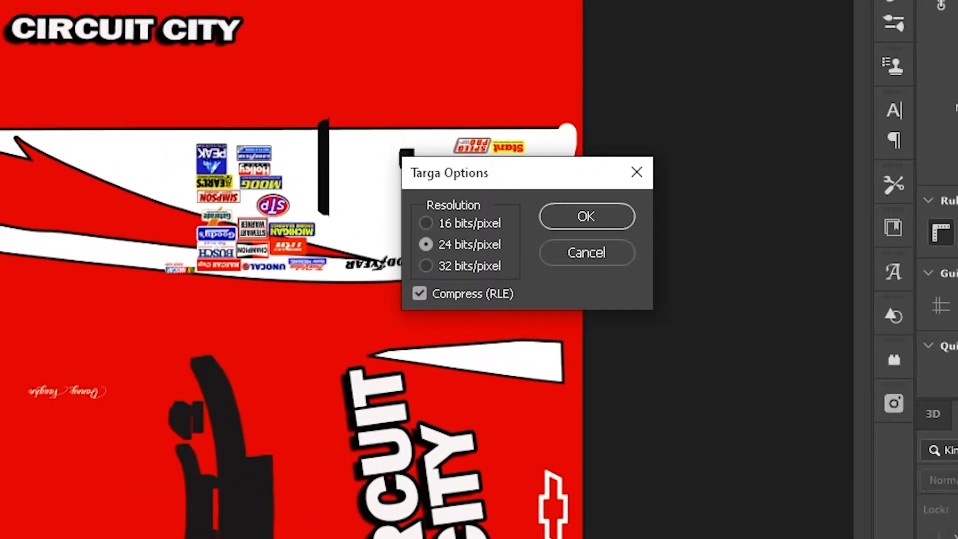
{"action": "left_click_drag", "start_coordinate": [510, 176], "coordinate": [244, 199]}
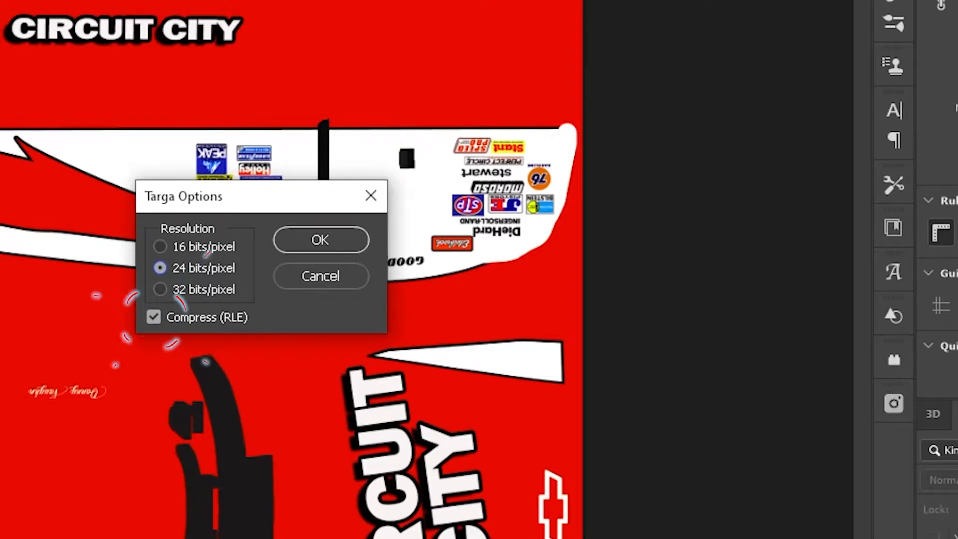
{"action": "key", "text": "Return"}
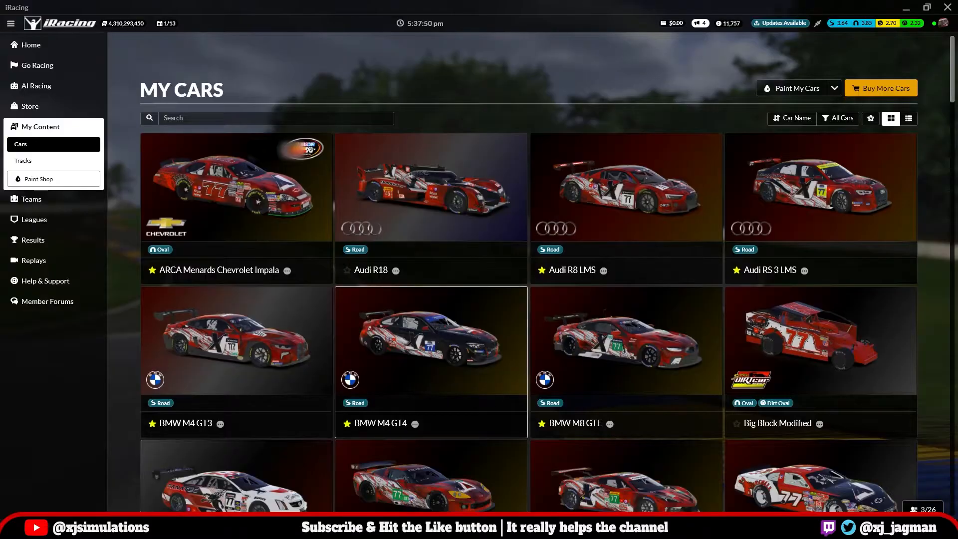
In iRacing, find the NASCAR Chevrolet Monte Carlo - 1987 among the owned cars and open its 3D car model
{"action": "scroll", "coordinate": [530, 292], "scroll_direction": "down", "scroll_amount": 15}
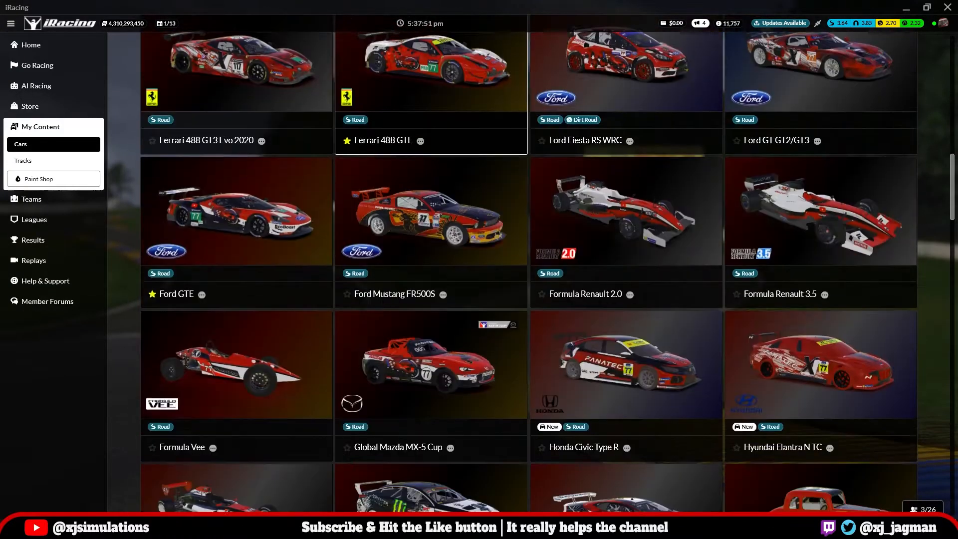
{"action": "scroll", "coordinate": [429, 279], "scroll_direction": "down", "scroll_amount": 5}
{"action": "scroll", "coordinate": [429, 279], "scroll_direction": "up", "scroll_amount": 3}
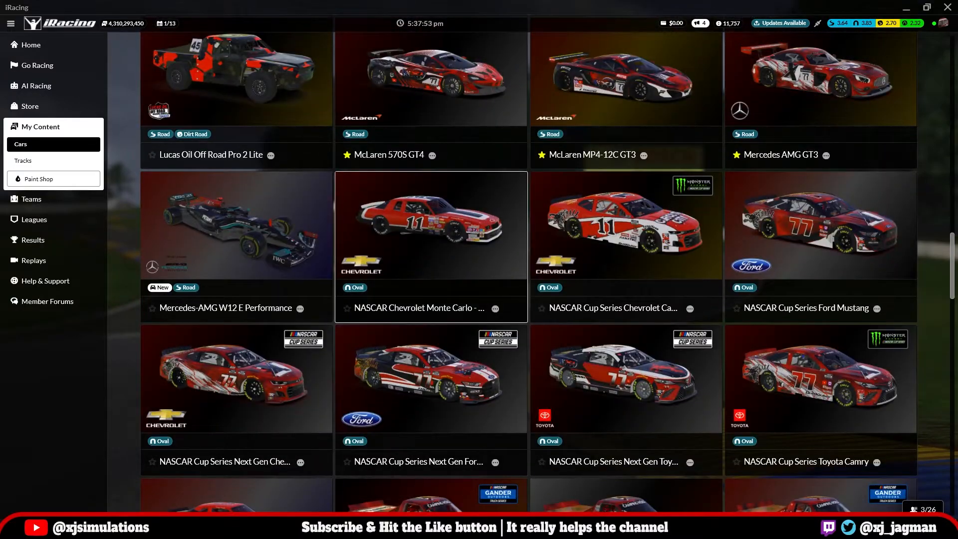
{"action": "left_click", "coordinate": [430, 279]}
{"action": "left_click", "coordinate": [487, 65]}
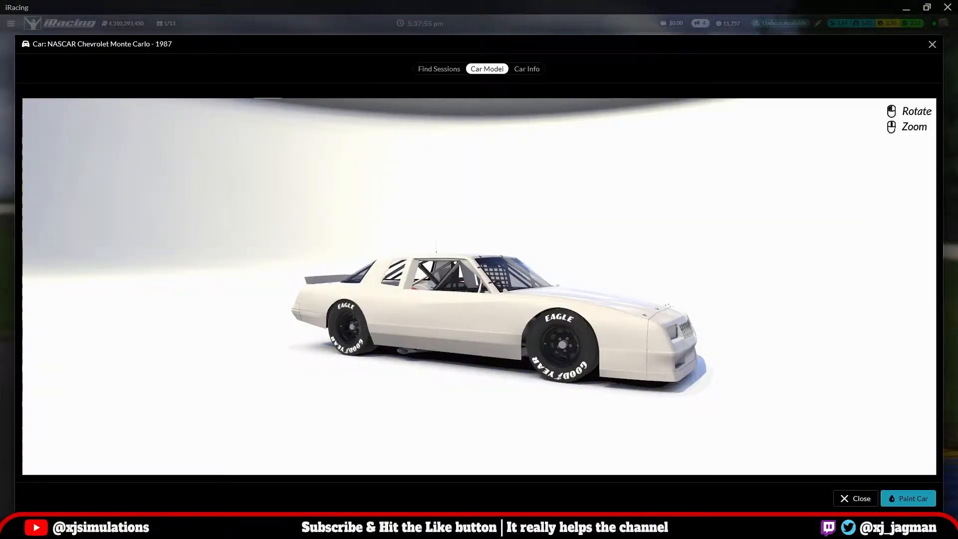
Examine the custom Circuit City paint on the side and roof of the Monte Carlo model
{"action": "scroll", "coordinate": [507, 200], "scroll_direction": "up", "scroll_amount": 5}
{"action": "left_click_drag", "start_coordinate": [507, 199], "coordinate": [407, 219]}
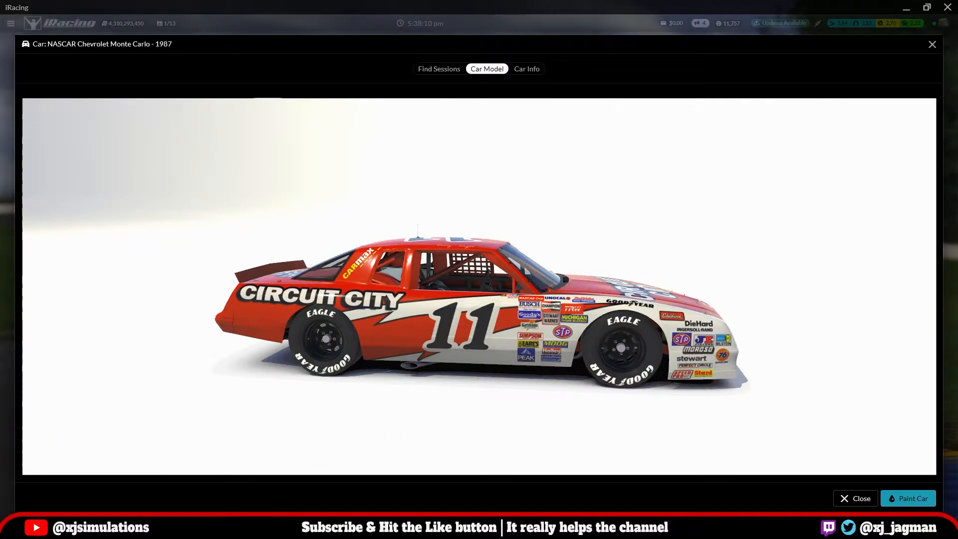
{"action": "scroll", "coordinate": [479, 287], "scroll_direction": "up", "scroll_amount": 4}
{"action": "scroll", "coordinate": [479, 286], "scroll_direction": "down", "scroll_amount": 2}
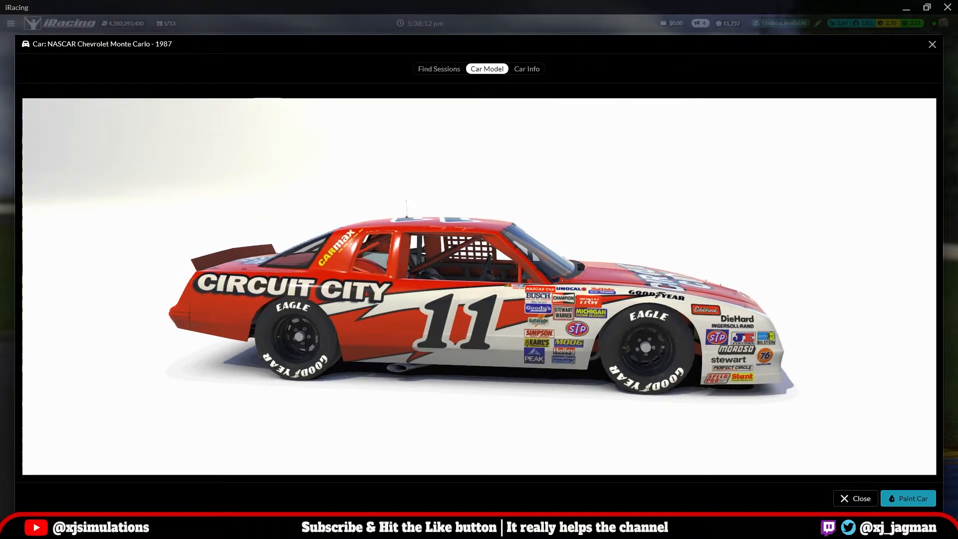
{"action": "left_click_drag", "start_coordinate": [479, 287], "coordinate": [479, 344]}
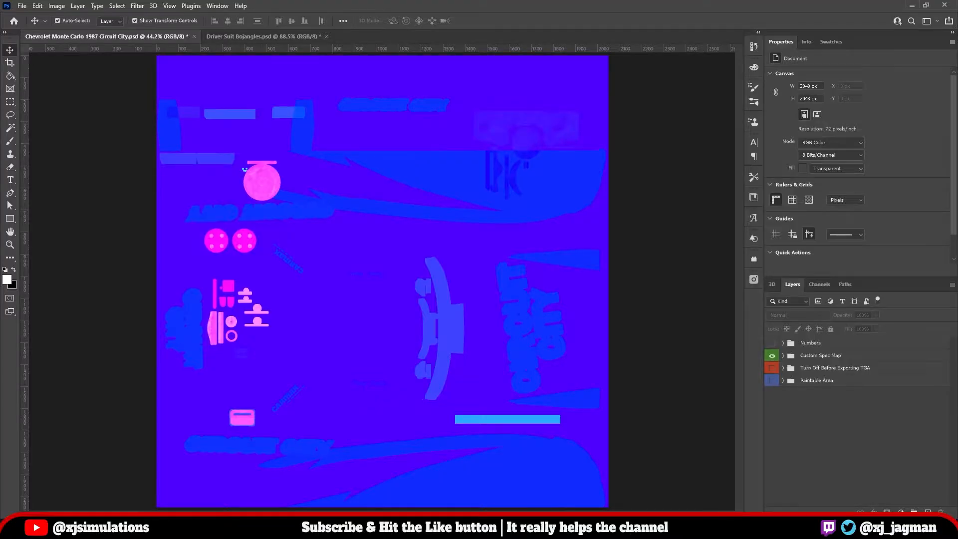
In Photoshop, start saving a Targa copy of the spec map in the iRacing paint folder stockcars chevymontecarlo87
{"action": "left_click", "coordinate": [22, 5]}
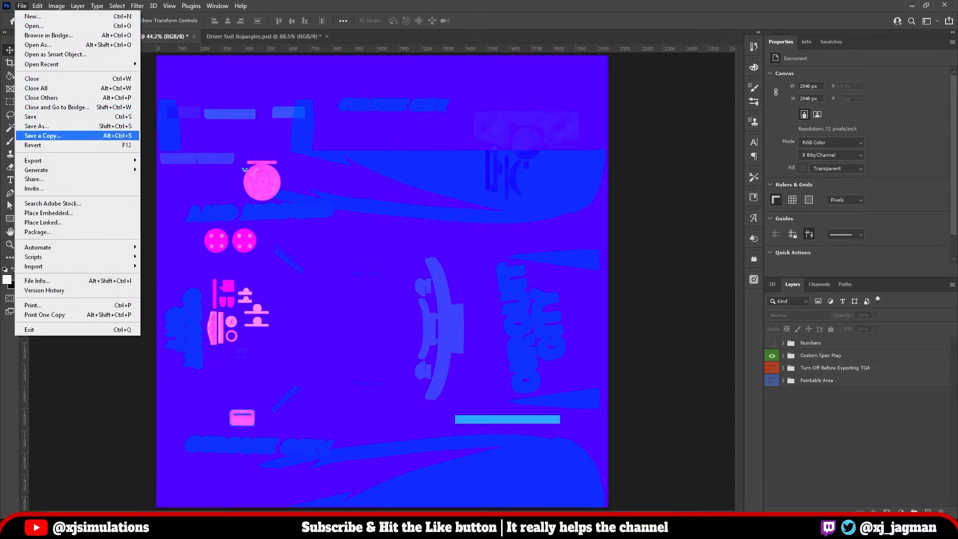
{"action": "key", "text": "Return"}
{"action": "scroll", "coordinate": [300, 208], "scroll_direction": "down", "scroll_amount": 3}
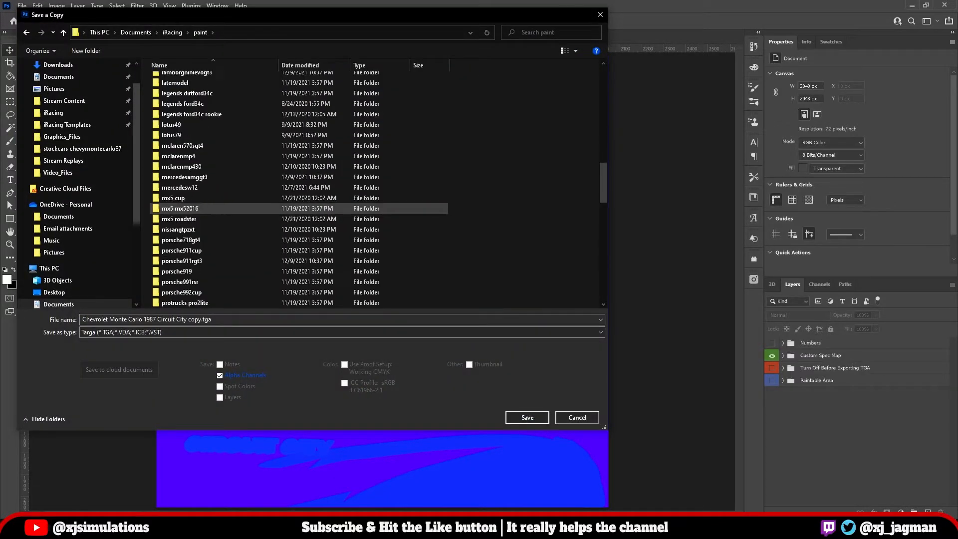
{"action": "scroll", "coordinate": [199, 208], "scroll_direction": "down", "scroll_amount": 1}
{"action": "double_click", "coordinate": [200, 156]}
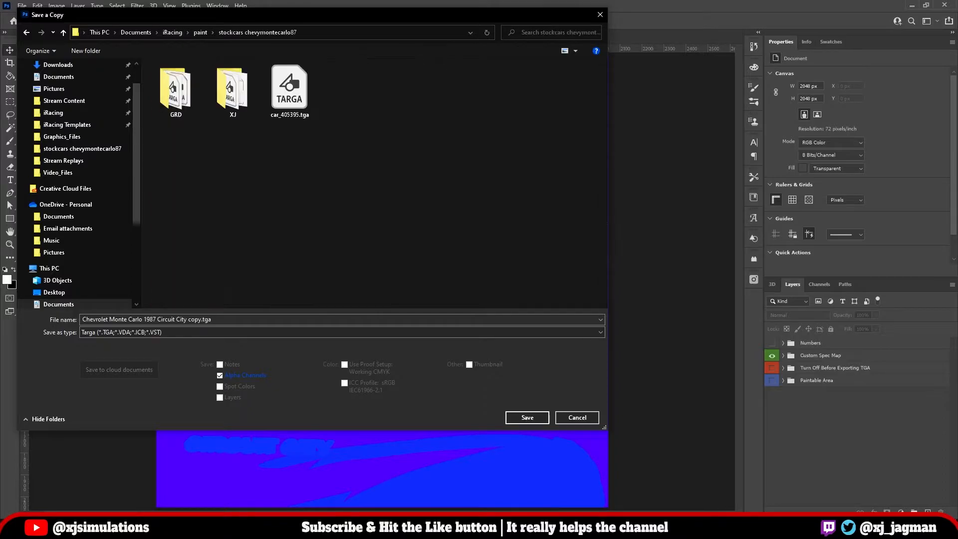
Name the spec map copy car_spec_ followed by the customer ID and save it at 24 bits/pixel with RLE compression
{"action": "left_click", "coordinate": [220, 319]}
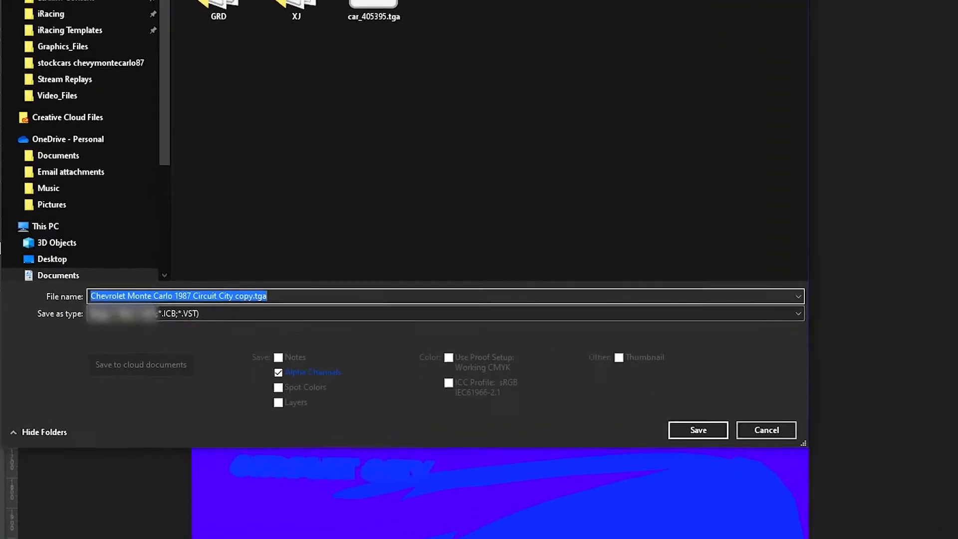
{"action": "key", "text": "BackSpace"}
{"action": "type", "text": "car"}
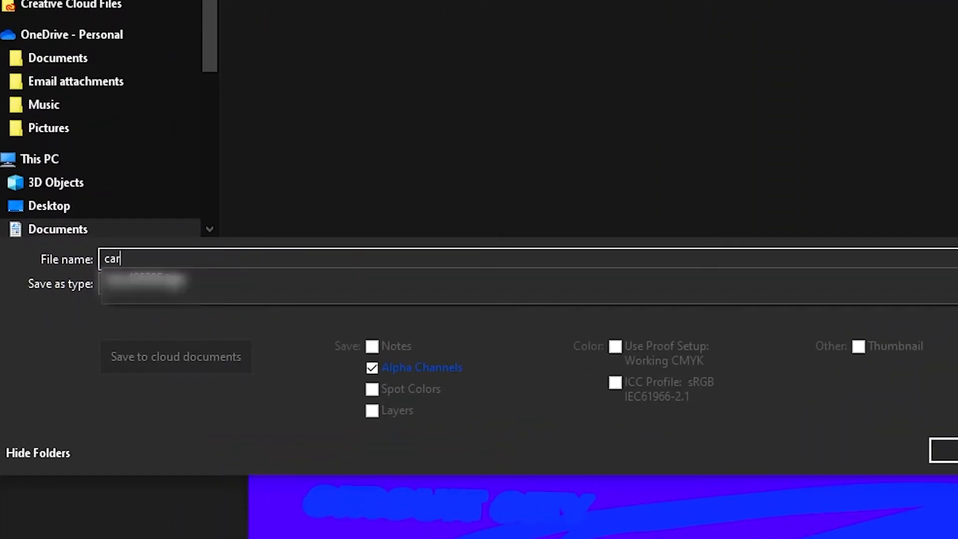
{"action": "type", "text": "_spec_"}
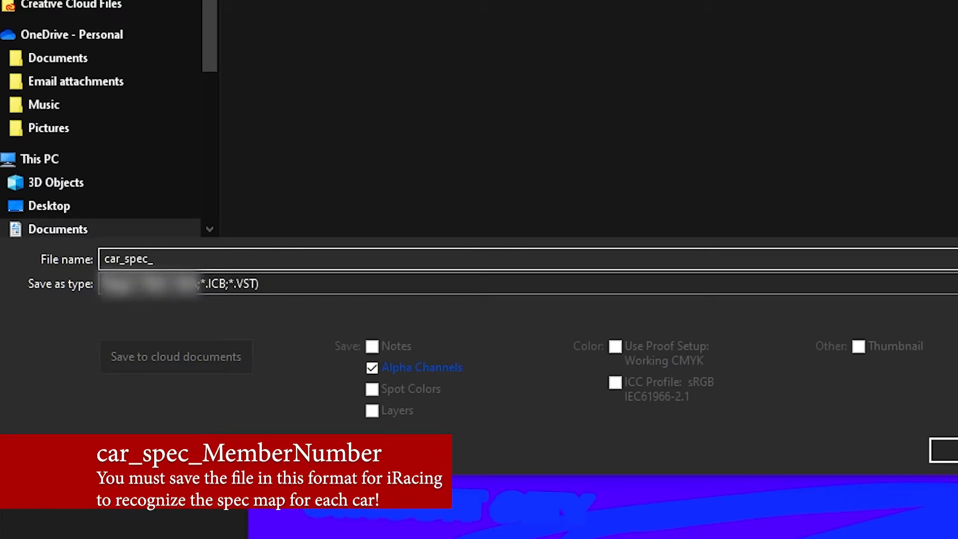
{"action": "type", "text": "4"}
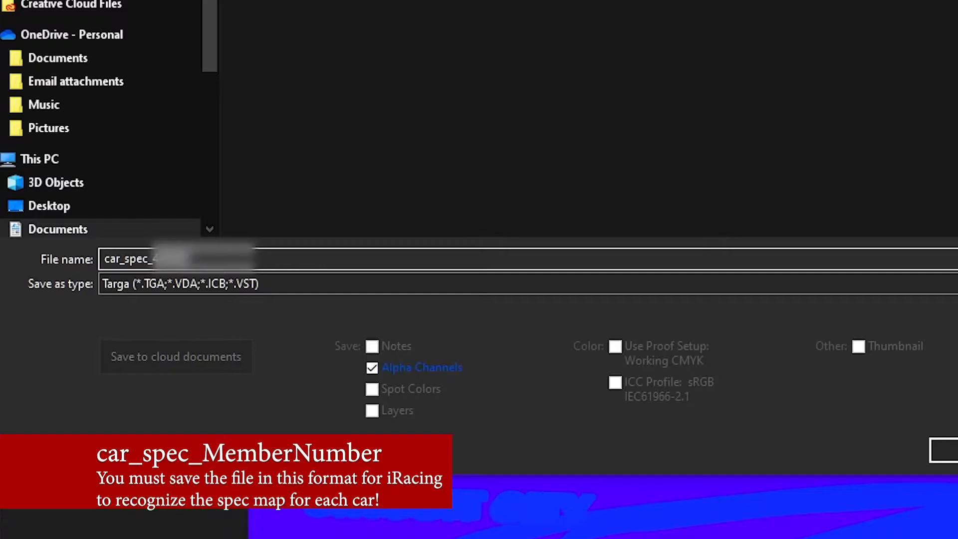
{"action": "key", "text": "Return"}
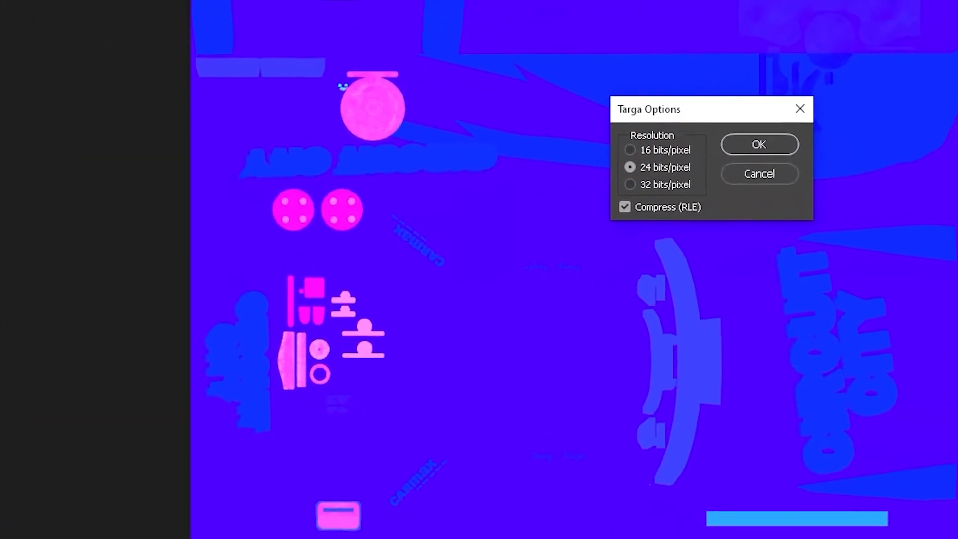
{"action": "key", "text": "Return"}
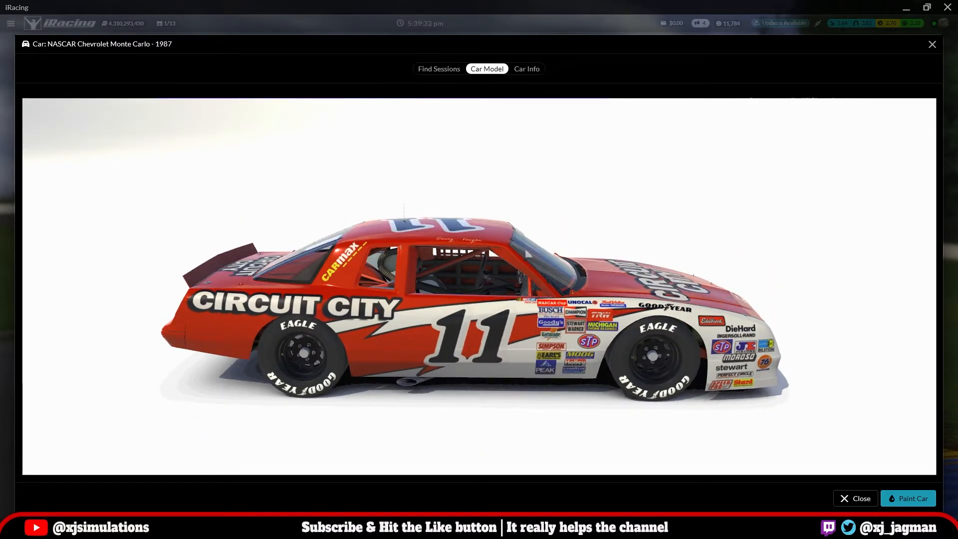
Switch to the stockcars chevymontecarlo87 folder in File Explorer and inspect the mip and tga versions of the spec map
{"action": "mouse_move", "coordinate": [233, 530]}
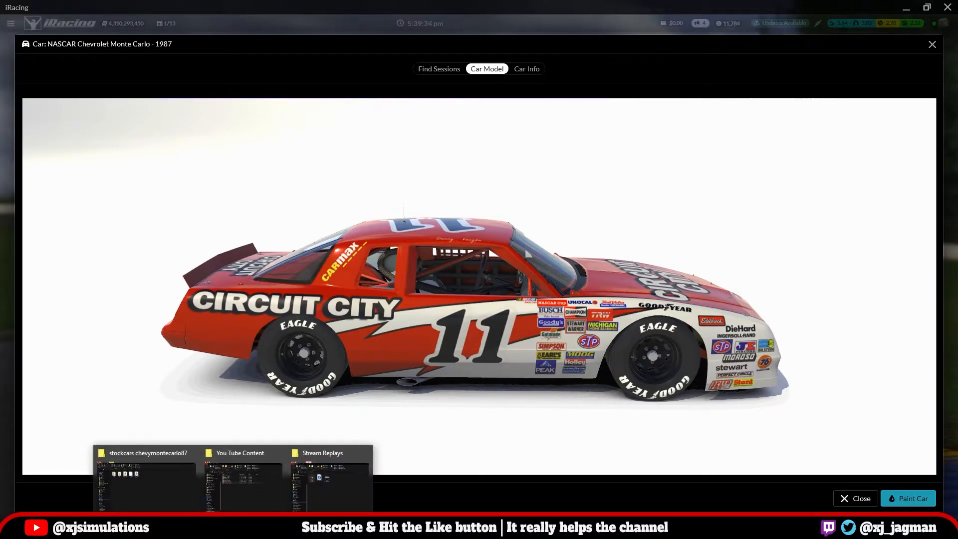
{"action": "left_click", "coordinate": [145, 479]}
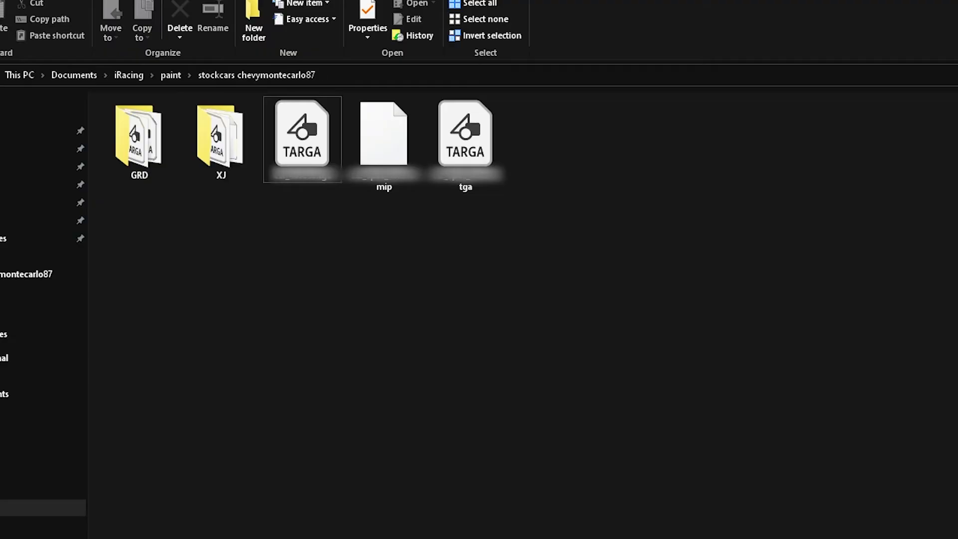
{"action": "left_click", "coordinate": [384, 144]}
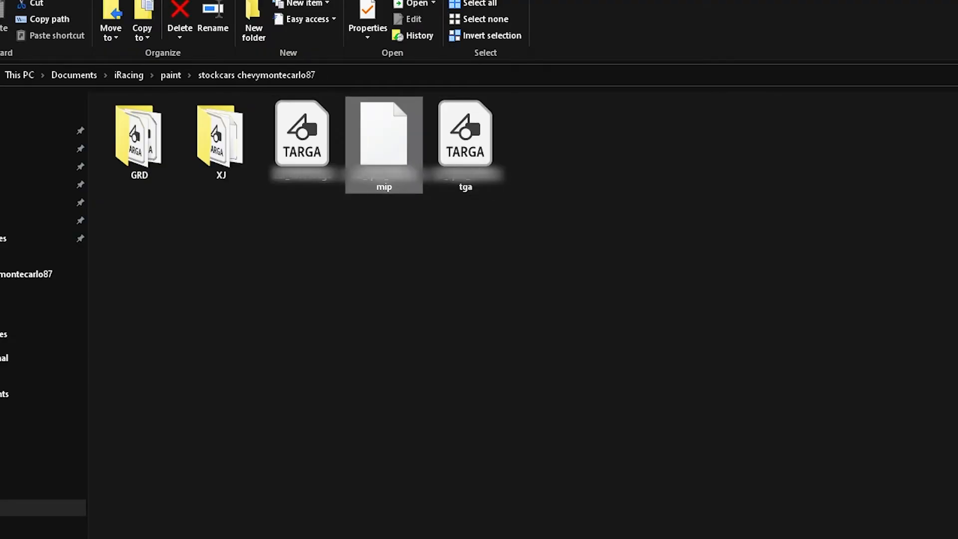
{"action": "left_click", "coordinate": [380, 183]}
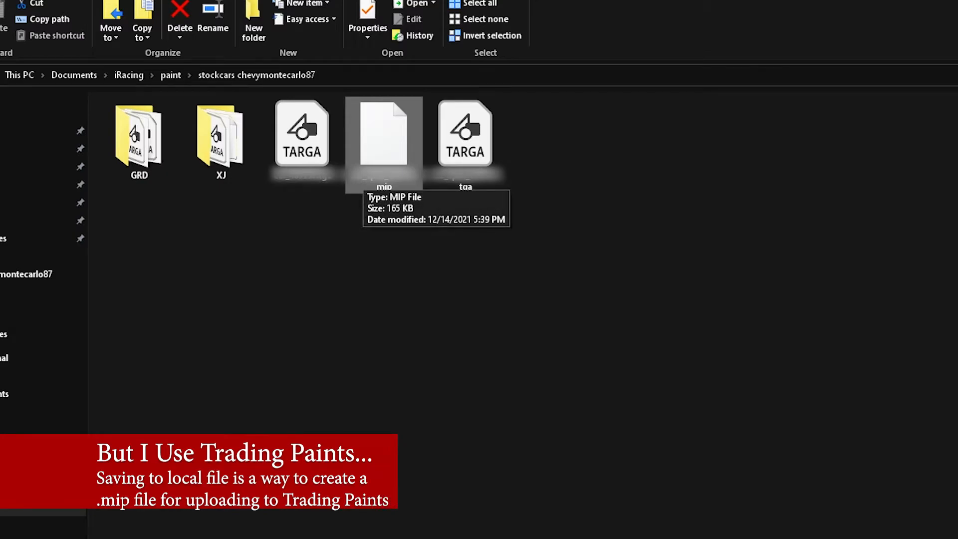
{"action": "left_click", "coordinate": [466, 145]}
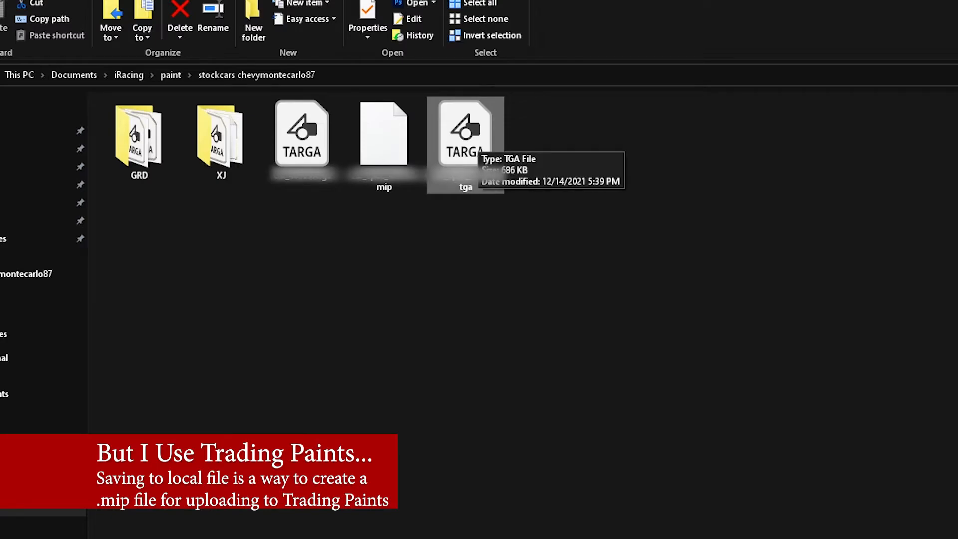
{"action": "left_click", "coordinate": [385, 145]}
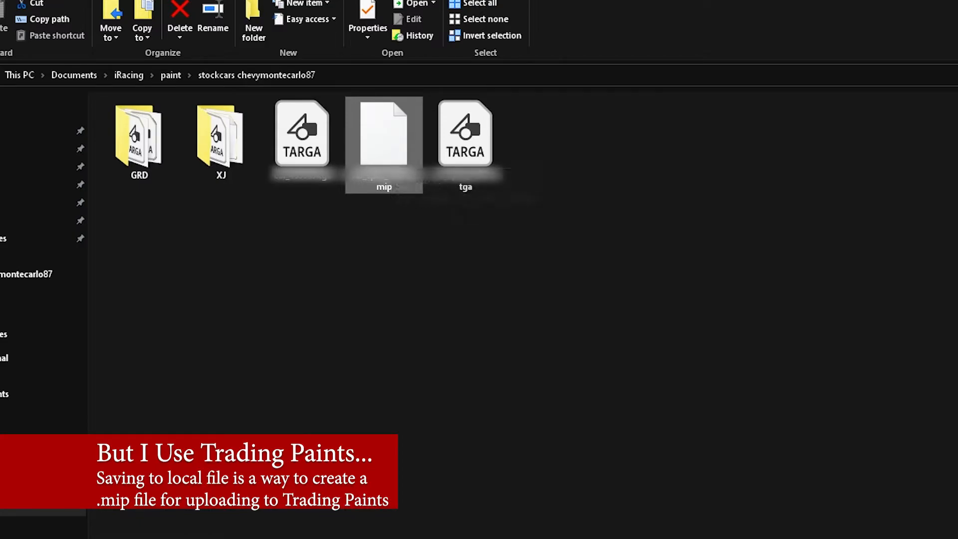
{"action": "left_click", "coordinate": [465, 145]}
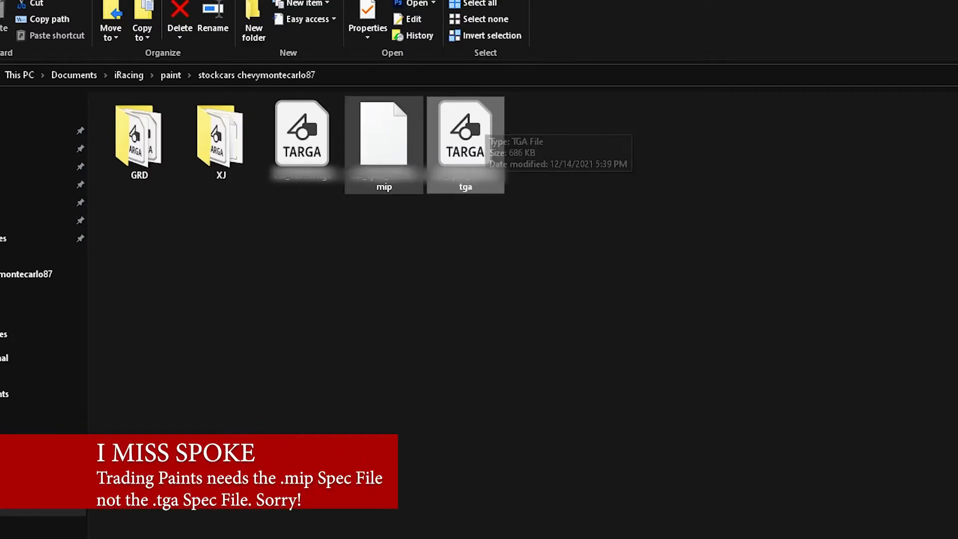
{"action": "left_click", "coordinate": [384, 144]}
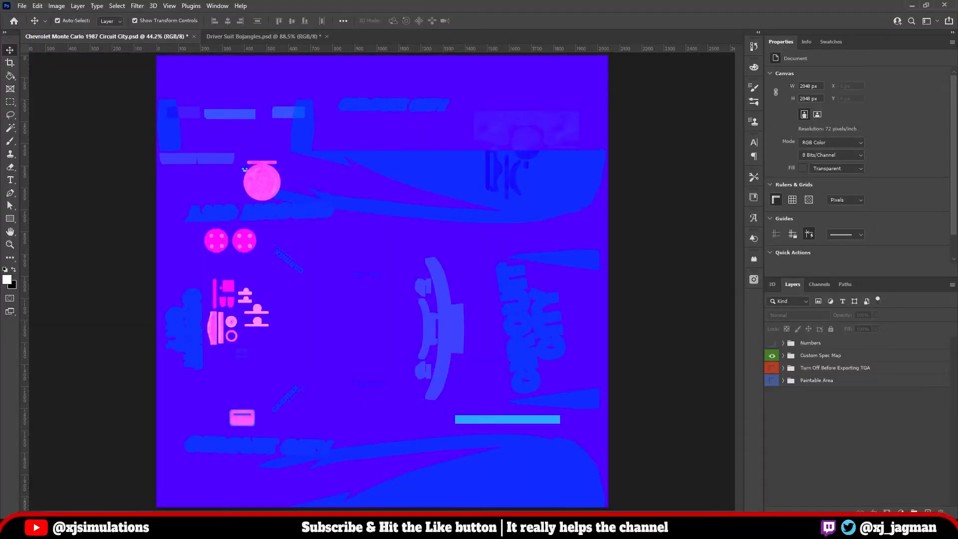
In Photoshop, hide the Custom Spec Map group and show the Paintable Area and Numbers groups
{"action": "left_click", "coordinate": [772, 356]}
{"action": "left_click", "coordinate": [772, 368]}
{"action": "left_click", "coordinate": [773, 368]}
{"action": "left_click", "coordinate": [772, 381]}
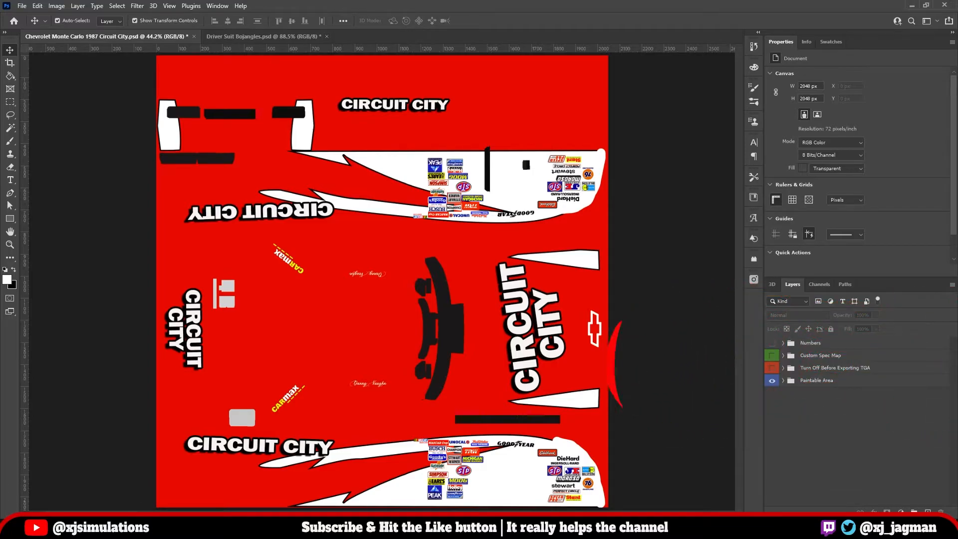
{"action": "left_click", "coordinate": [773, 343]}
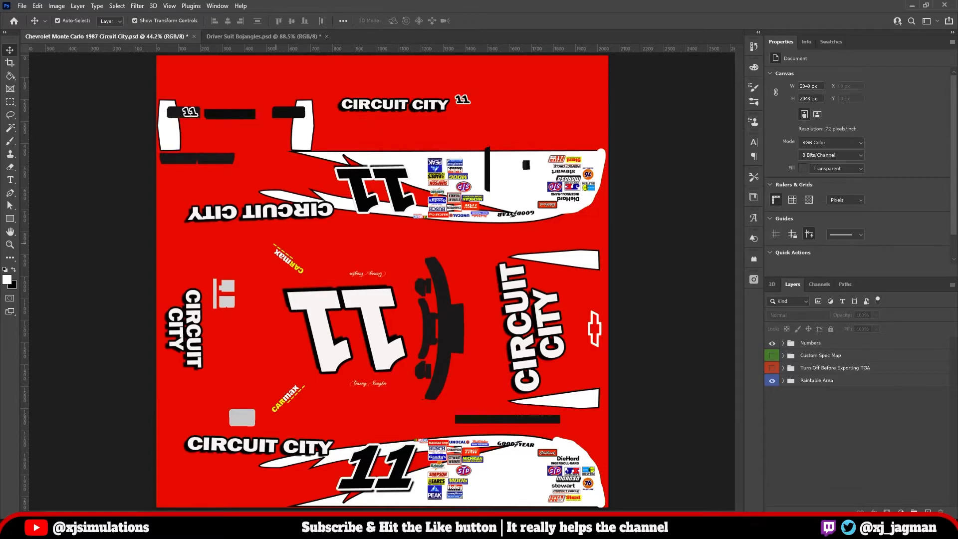
Start saving a copy of the numbered paint in Targa format in the iRacing paint folder stockcars chevymontecarlo87
{"action": "left_click", "coordinate": [22, 6]}
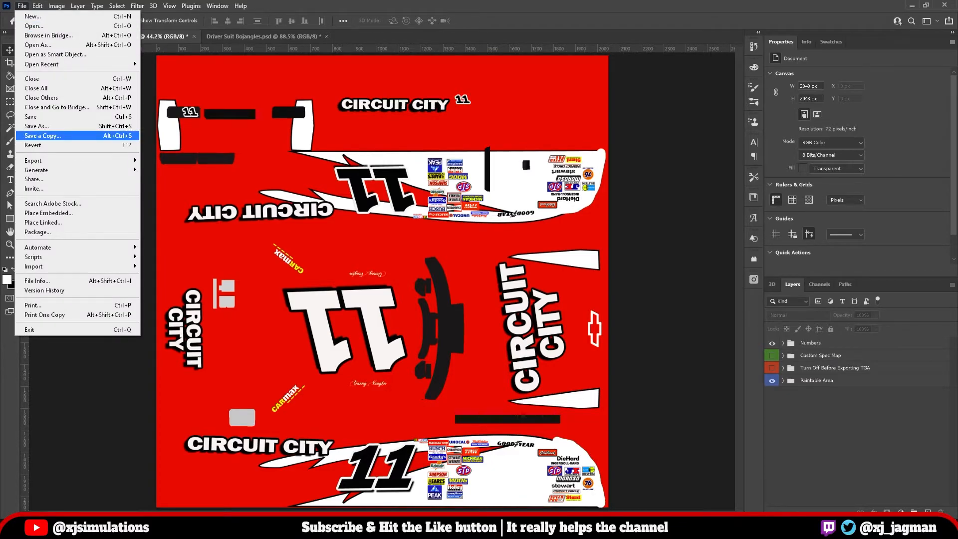
{"action": "left_click", "coordinate": [43, 136]}
{"action": "left_click", "coordinate": [150, 333]}
{"action": "left_click", "coordinate": [121, 492]}
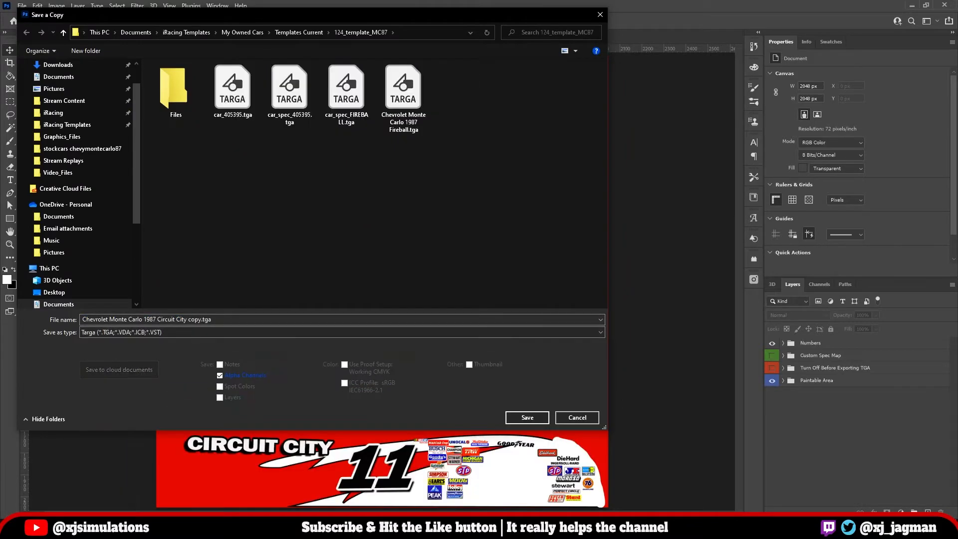
{"action": "left_click", "coordinate": [54, 112]}
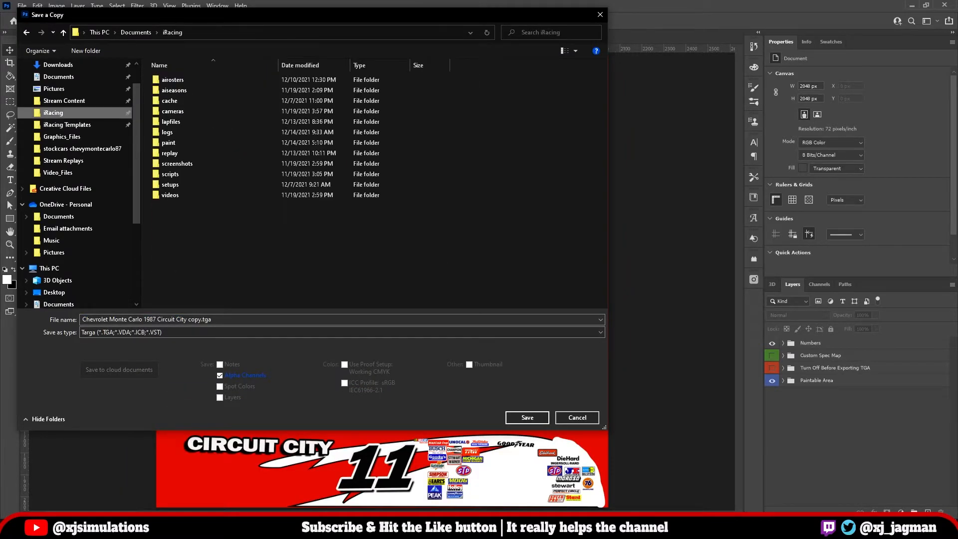
{"action": "double_click", "coordinate": [195, 143]}
{"action": "scroll", "coordinate": [227, 206], "scroll_direction": "down", "scroll_amount": 20}
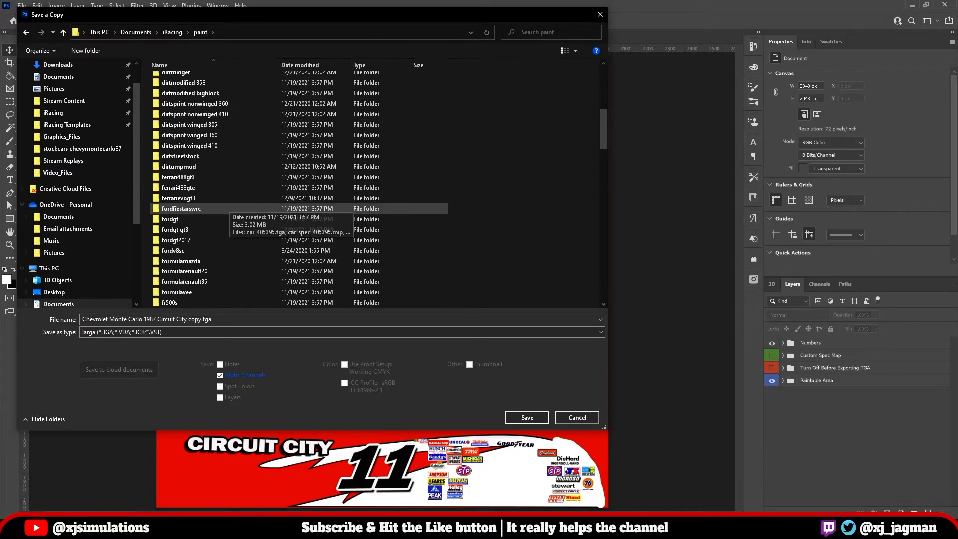
{"action": "scroll", "coordinate": [227, 206], "scroll_direction": "down", "scroll_amount": 6}
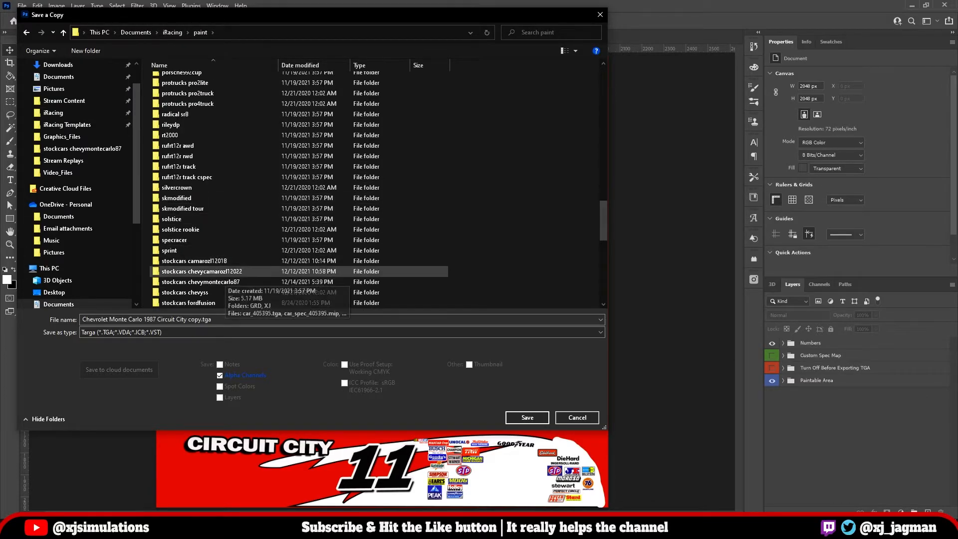
{"action": "double_click", "coordinate": [199, 282]}
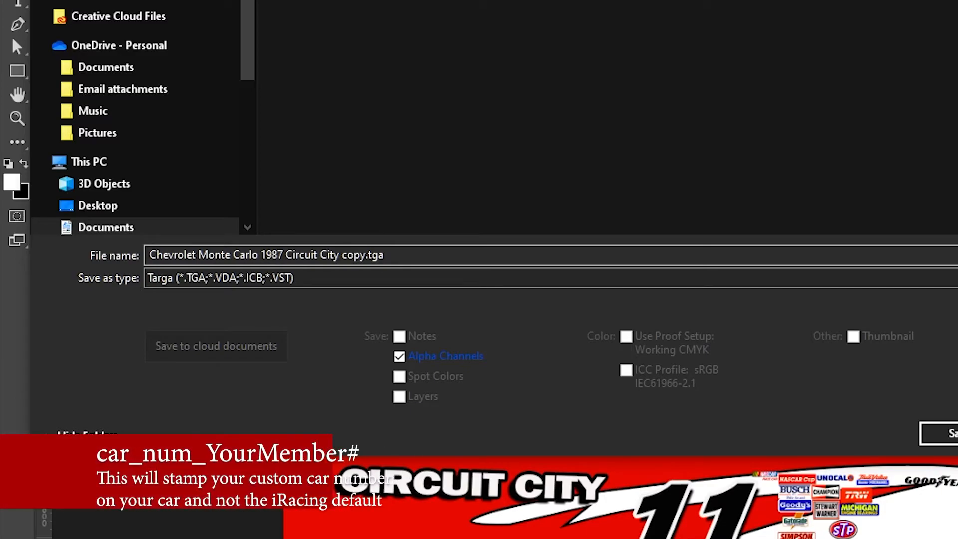
Name the numbered paint copy car_num_ followed by the customer ID and save it at 24 bits/pixel with RLE compression
{"action": "left_click", "coordinate": [267, 255]}
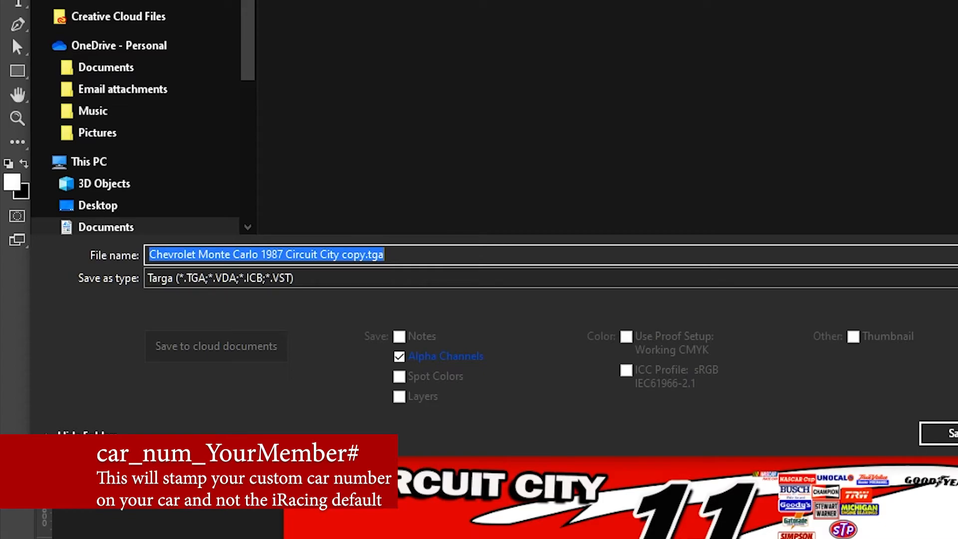
{"action": "type", "text": "car_num_4*****"}
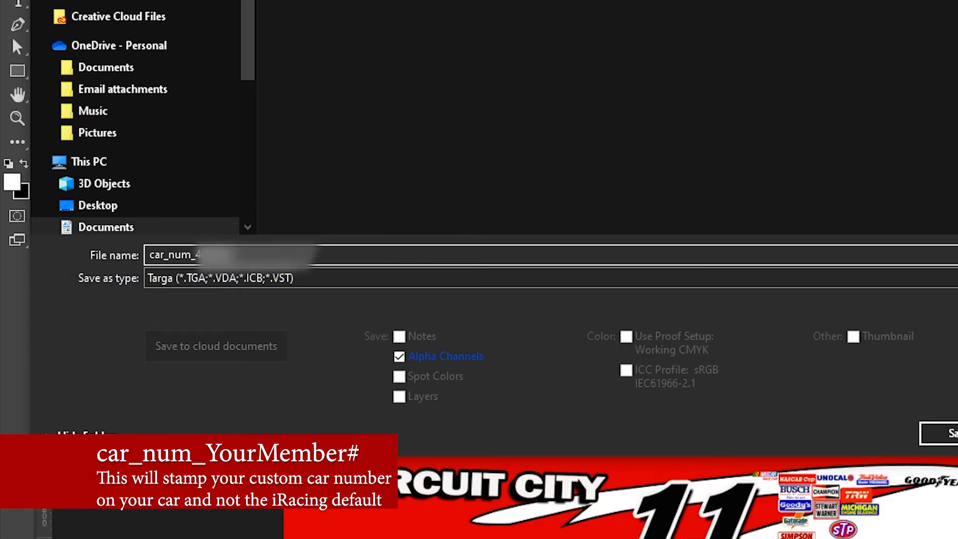
{"action": "key", "text": "Return"}
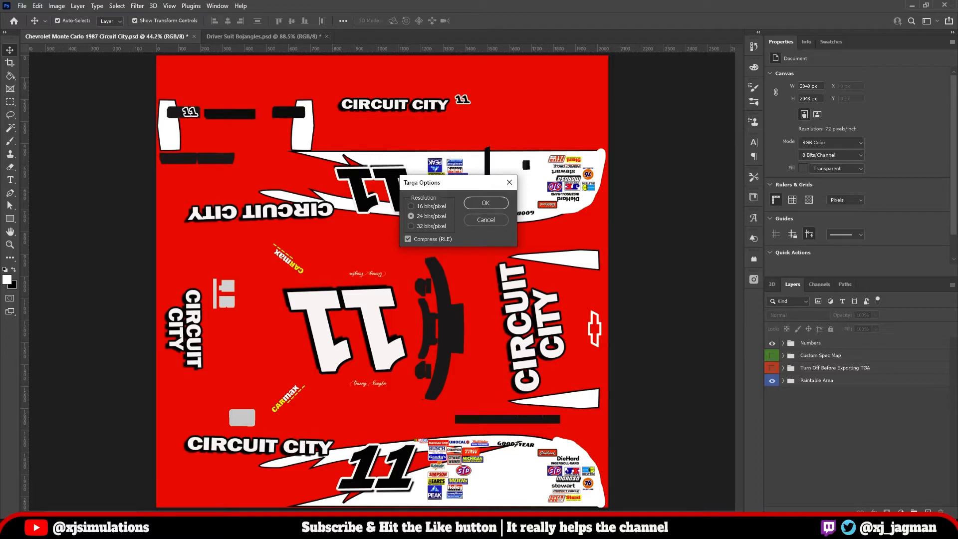
{"action": "key", "text": "Return"}
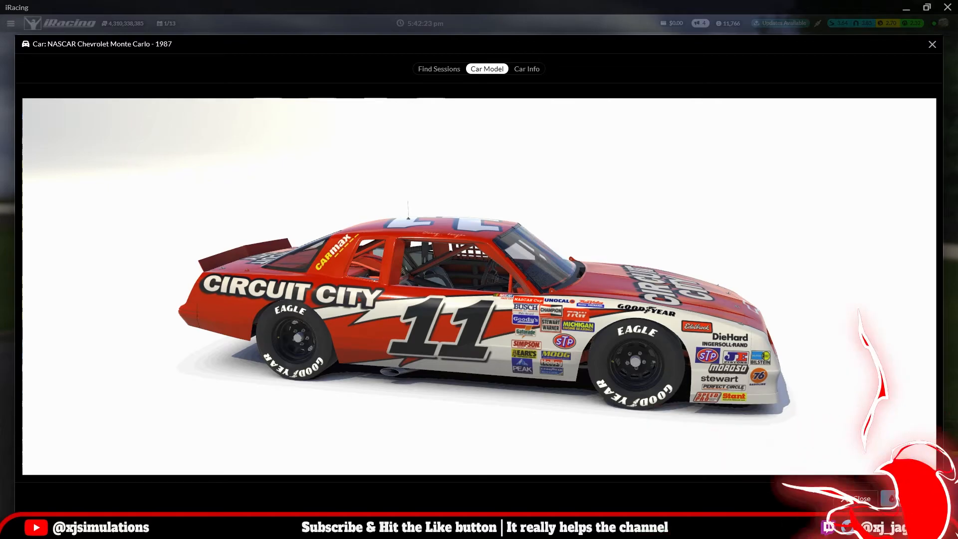
Open the 1987 Monte Carlo in iRacing's Paint Shop and test the Show Custom Decals, Show Stamps and Show Name options, leaving all three enabled
{"action": "left_click", "coordinate": [908, 499]}
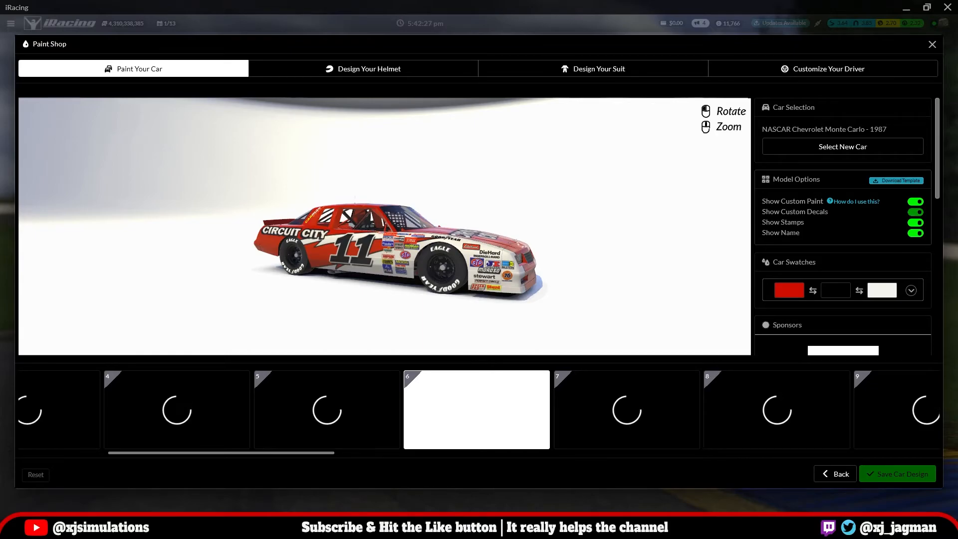
{"action": "left_click", "coordinate": [916, 212]}
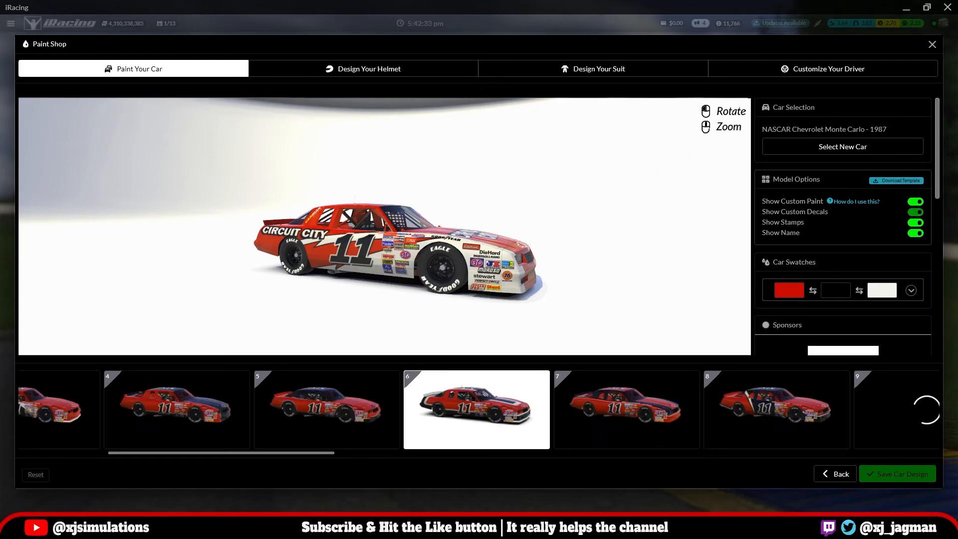
{"action": "left_click", "coordinate": [916, 212]}
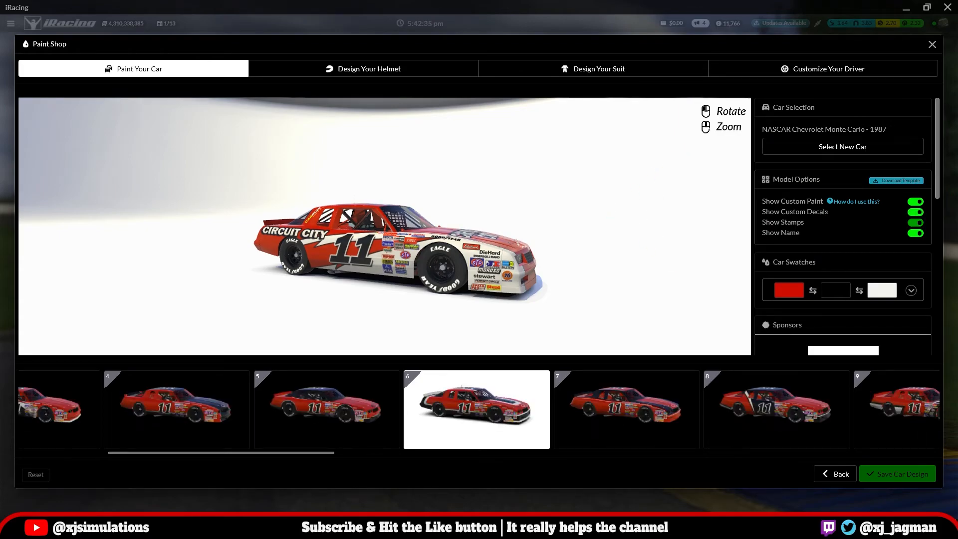
{"action": "left_click", "coordinate": [916, 223]}
{"action": "left_click", "coordinate": [916, 233]}
{"action": "left_click", "coordinate": [916, 233]}
{"action": "left_click", "coordinate": [916, 222]}
Compare the car with Show Custom Paint off and on again, rotating and zooming the model to inspect its side
{"action": "left_click", "coordinate": [916, 202]}
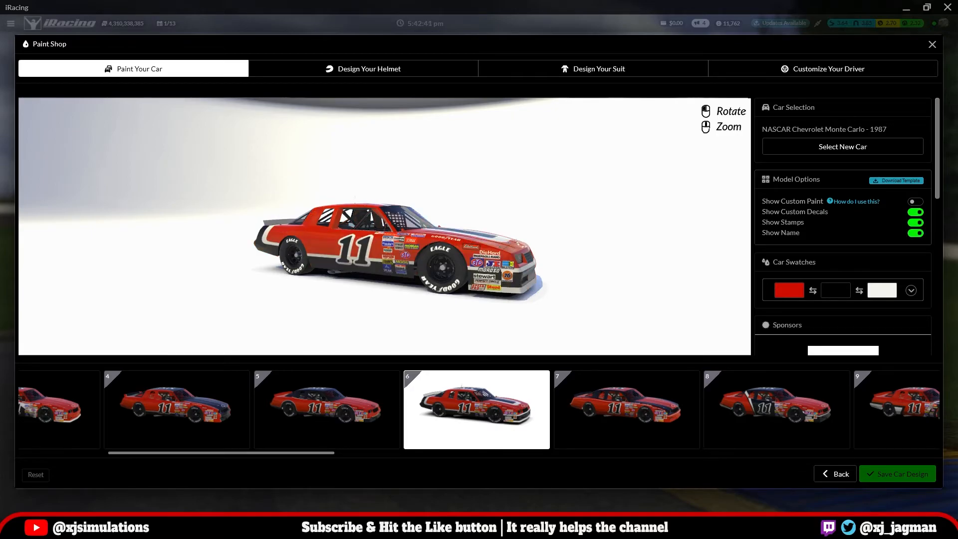
{"action": "left_click_drag", "start_coordinate": [450, 215], "coordinate": [747, 219]}
{"action": "left_click", "coordinate": [917, 201]}
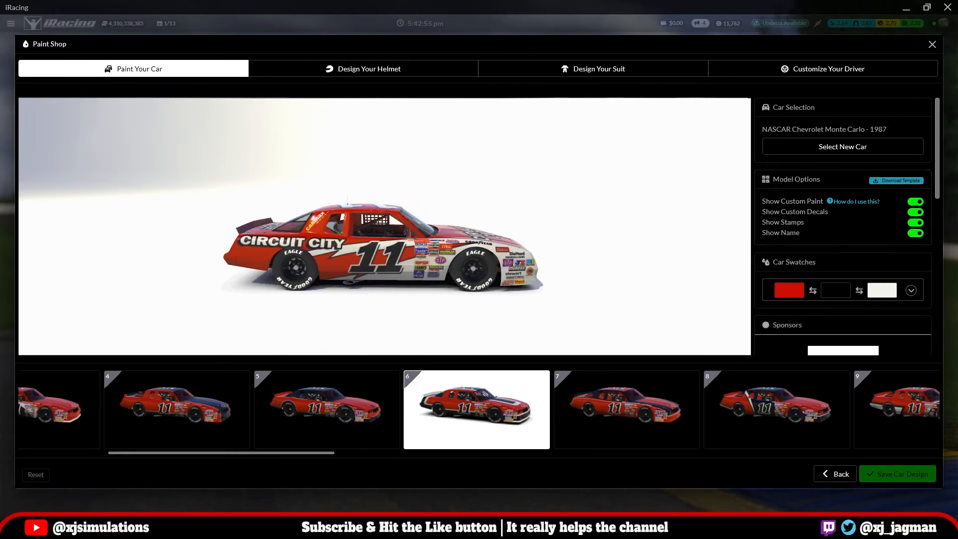
{"action": "scroll", "coordinate": [385, 227], "scroll_direction": "up", "scroll_amount": 3}
{"action": "left_click_drag", "start_coordinate": [385, 226], "coordinate": [359, 247]}
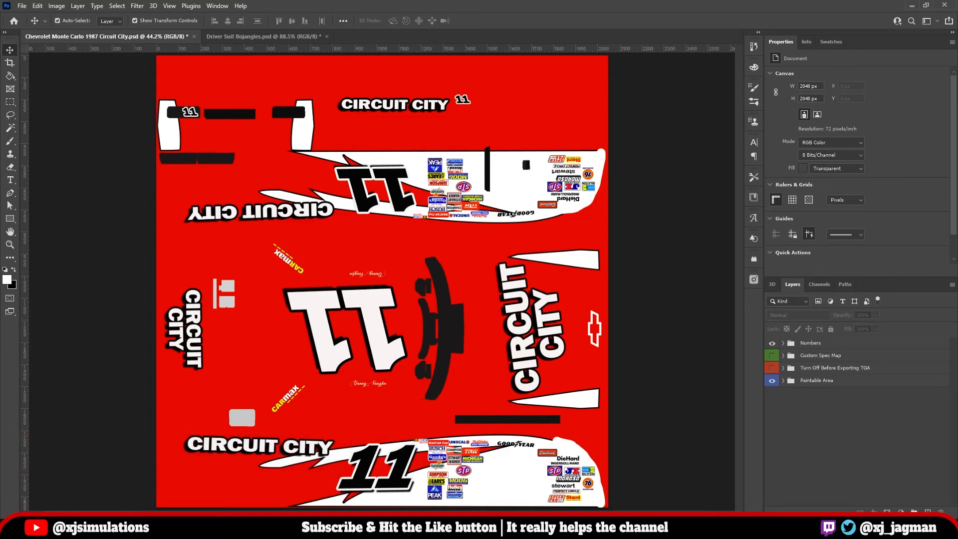
Switch to the stockcars chevymontecarlo87 folder in File Explorer and select the first Targa file
{"action": "mouse_move", "coordinate": [237, 529]}
{"action": "left_click", "coordinate": [147, 479]}
{"action": "left_click", "coordinate": [345, 220]}
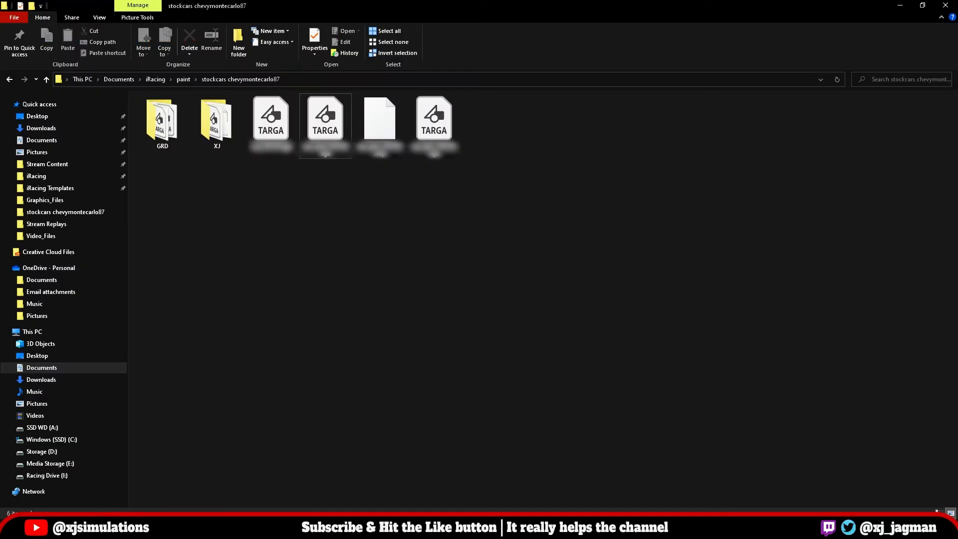
{"action": "left_click", "coordinate": [271, 123]}
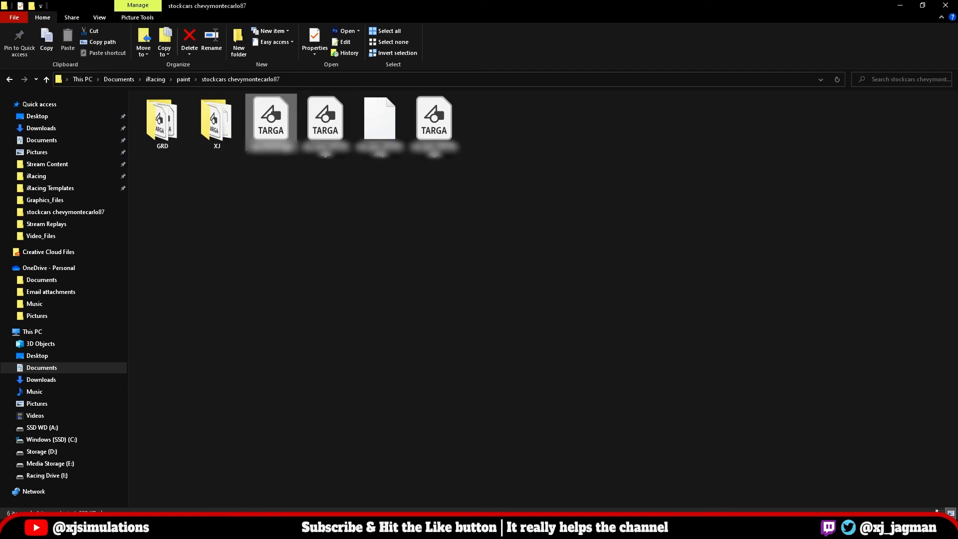